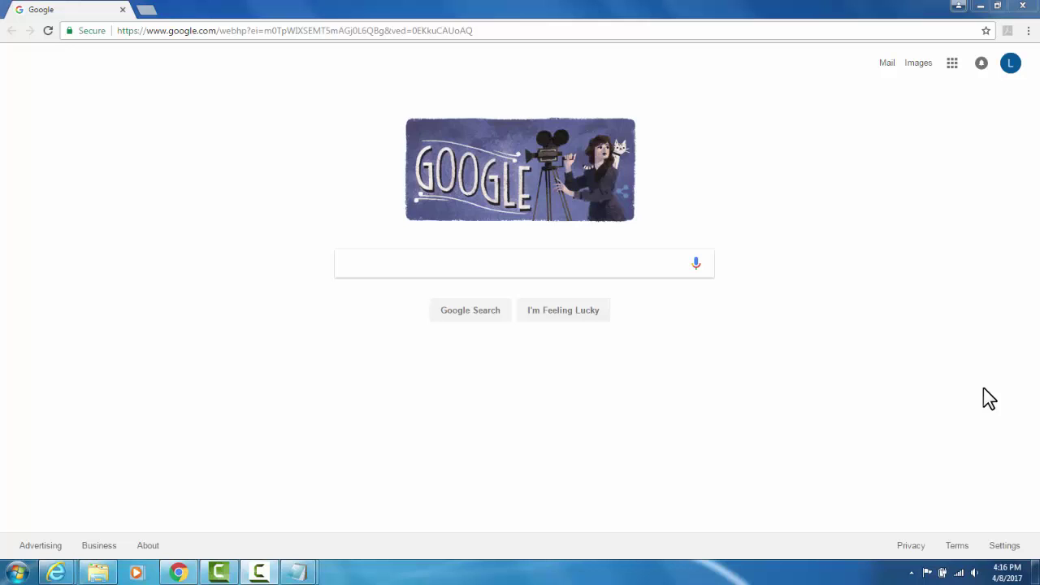
# Step: Load google.com/mymaps in Chrome to reach the My Maps home page
pyautogui.click(738, 35)
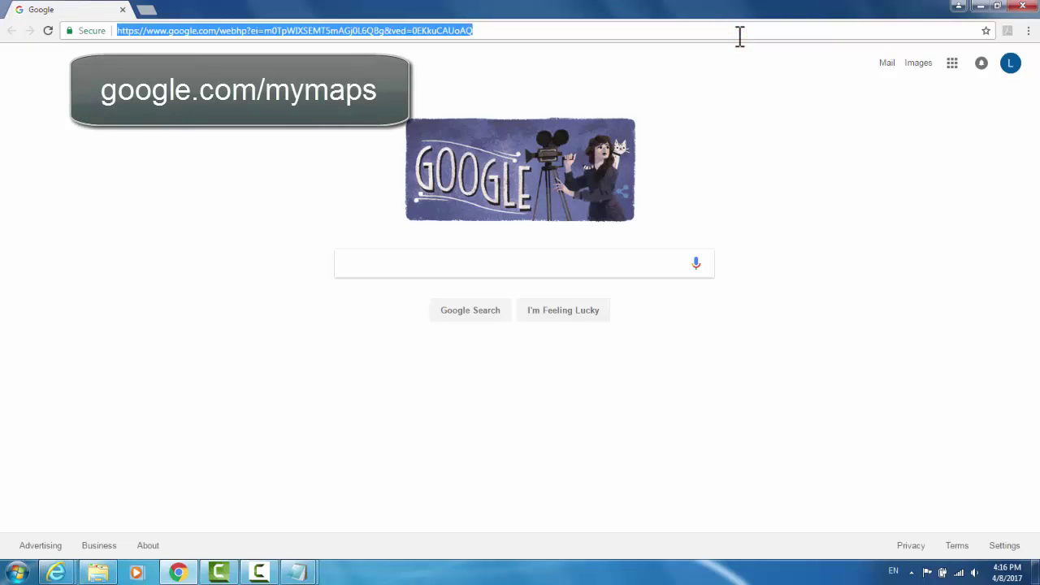
pyautogui.write('google.com/')
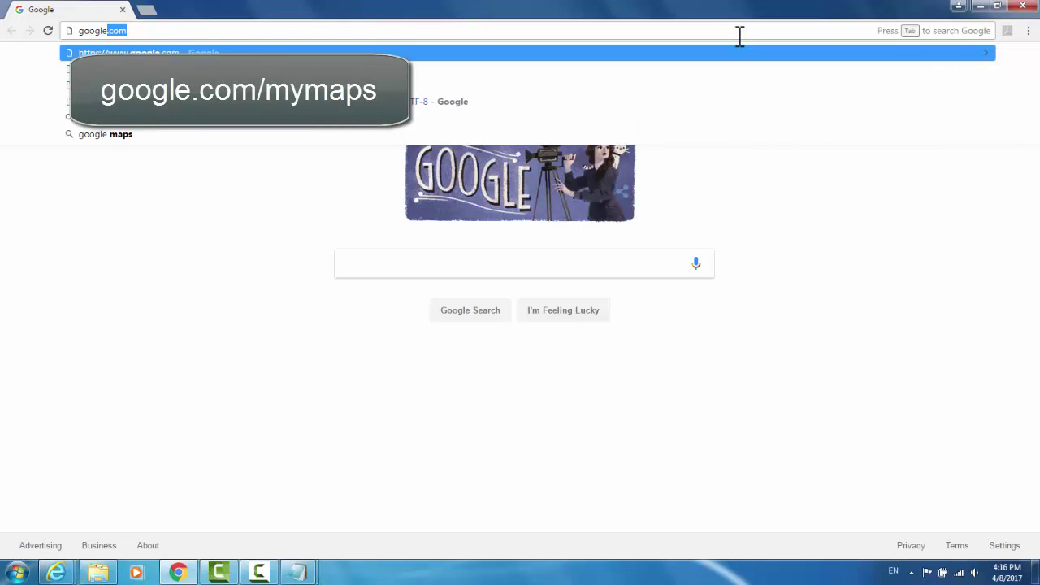
pyautogui.write('mymaps')
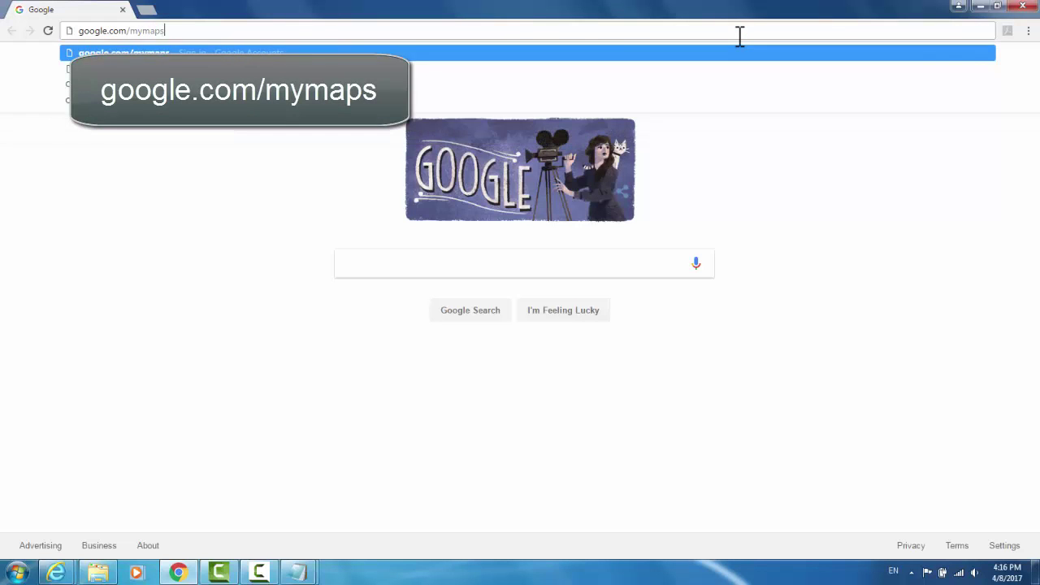
pyautogui.press('Return')
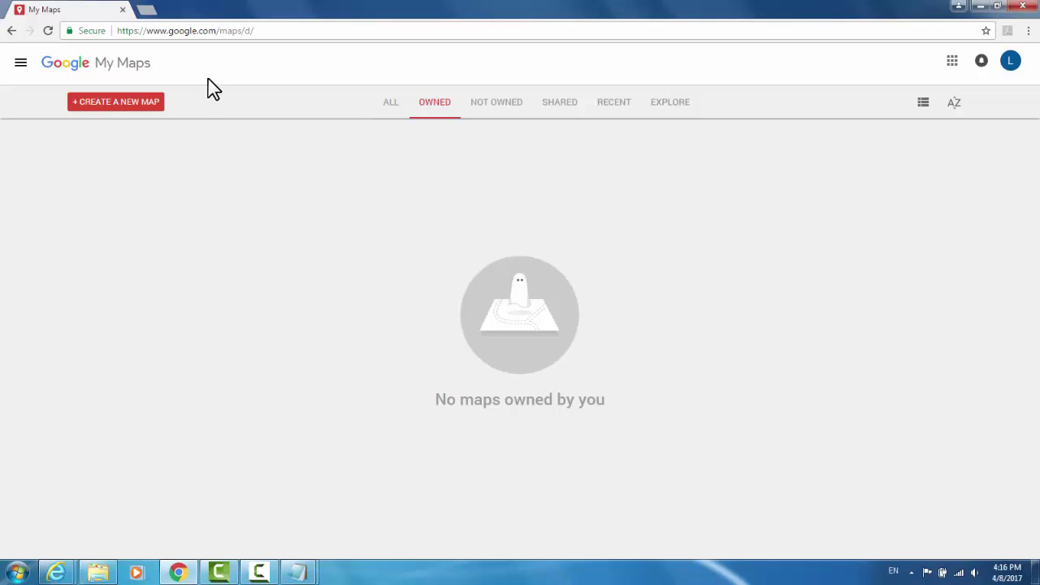
# Step: Start a new blank map from the My Maps home page
pyautogui.click(149, 108)
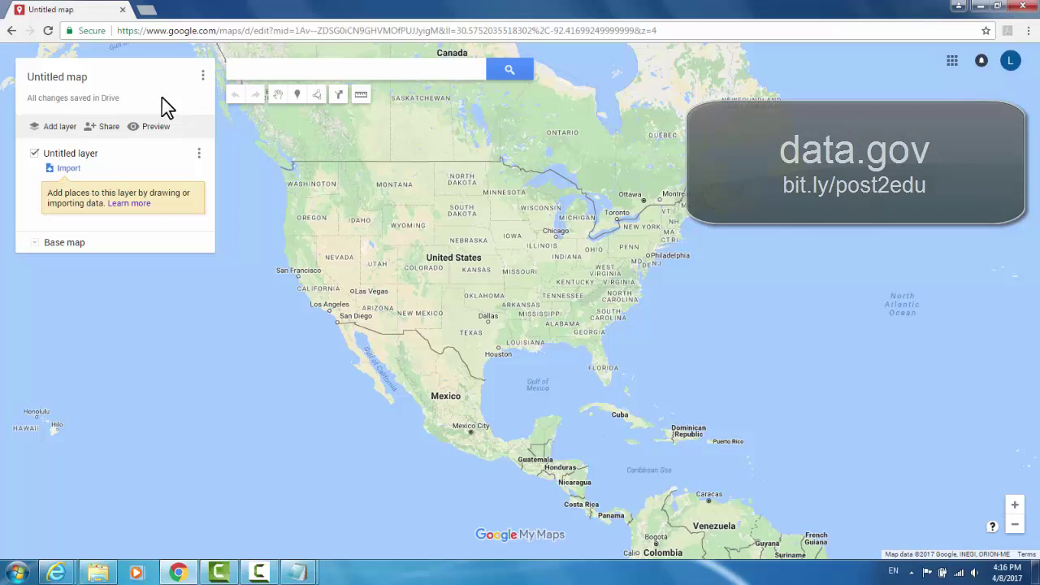
# Step: Title the map 'Post Secondary Education'
pyautogui.click(79, 79)
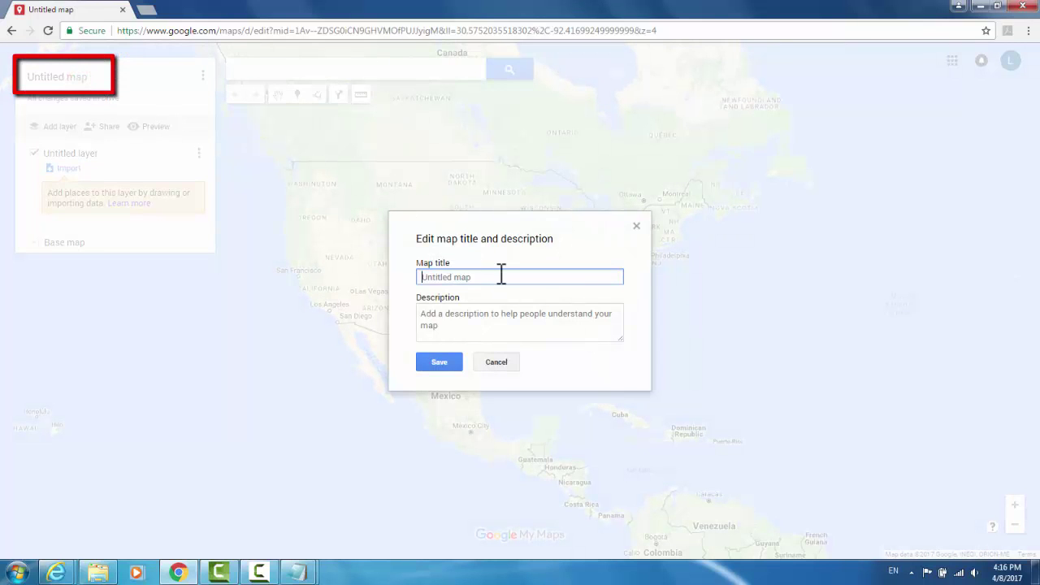
pyautogui.write('Post Secondary Education')
pyautogui.click(439, 364)
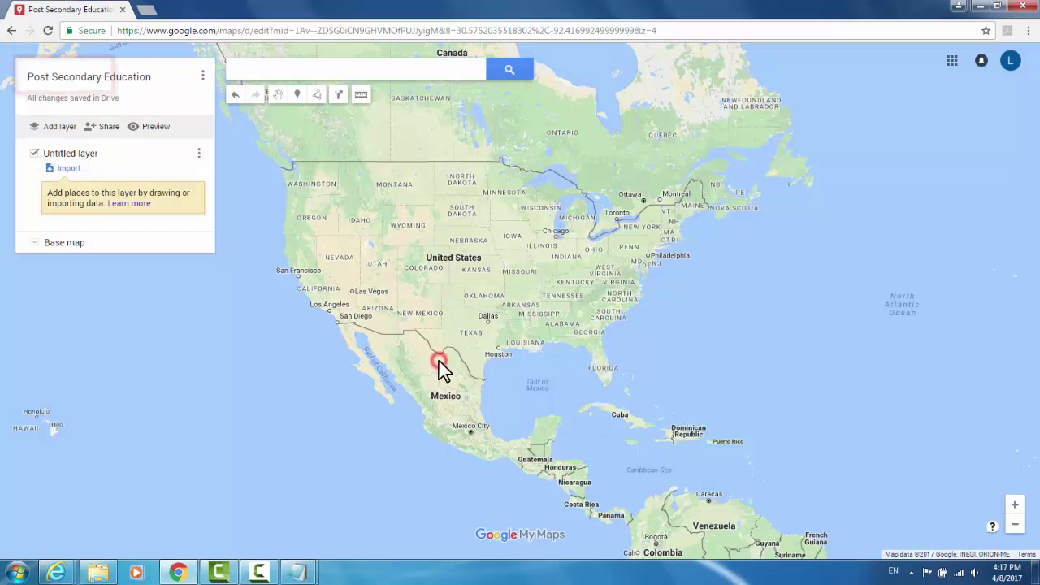
# Step: Rename the untitled layer to 'Data'
pyautogui.click(92, 155)
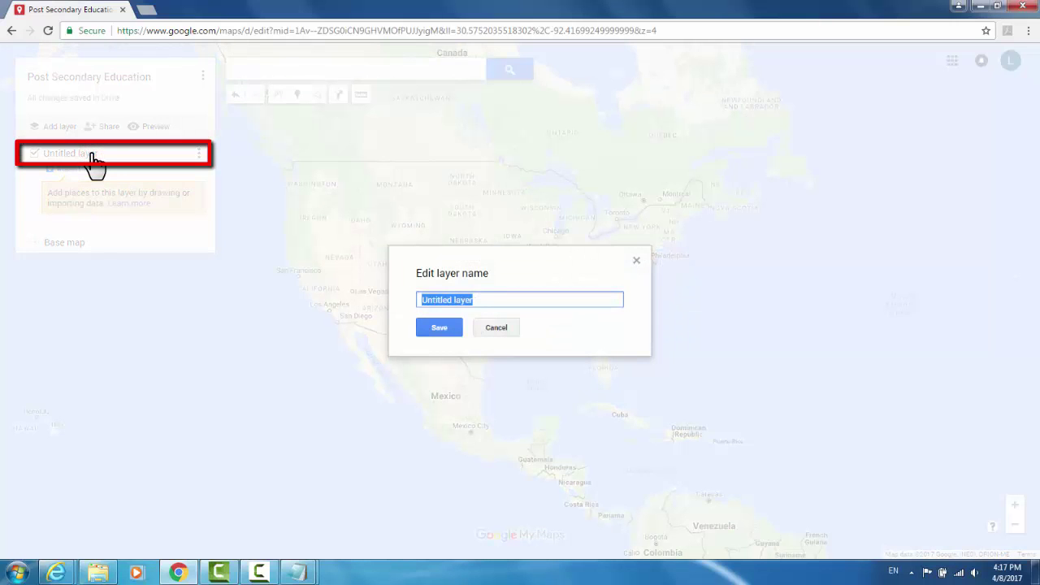
pyautogui.write('Data')
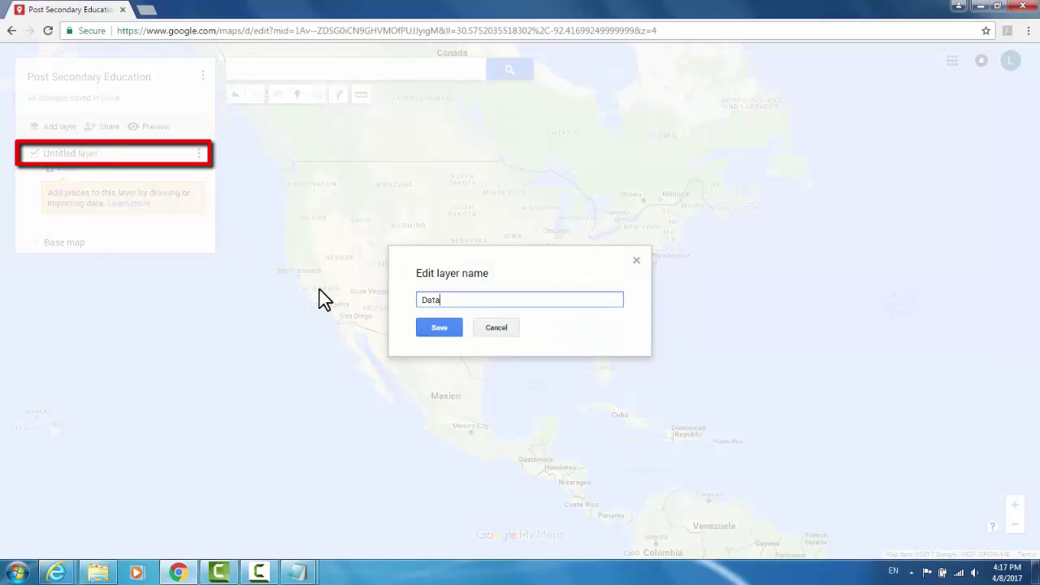
pyautogui.click(437, 331)
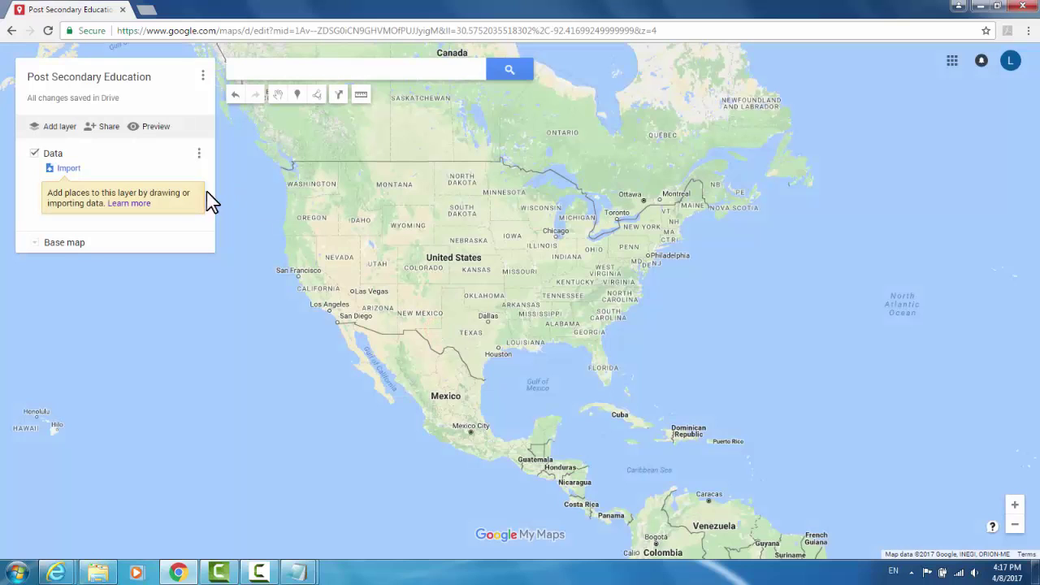
# Step: Import the Modified_postscndryunivsrvy2013dirinfo spreadsheet from the computer into the Data layer
pyautogui.click(77, 172)
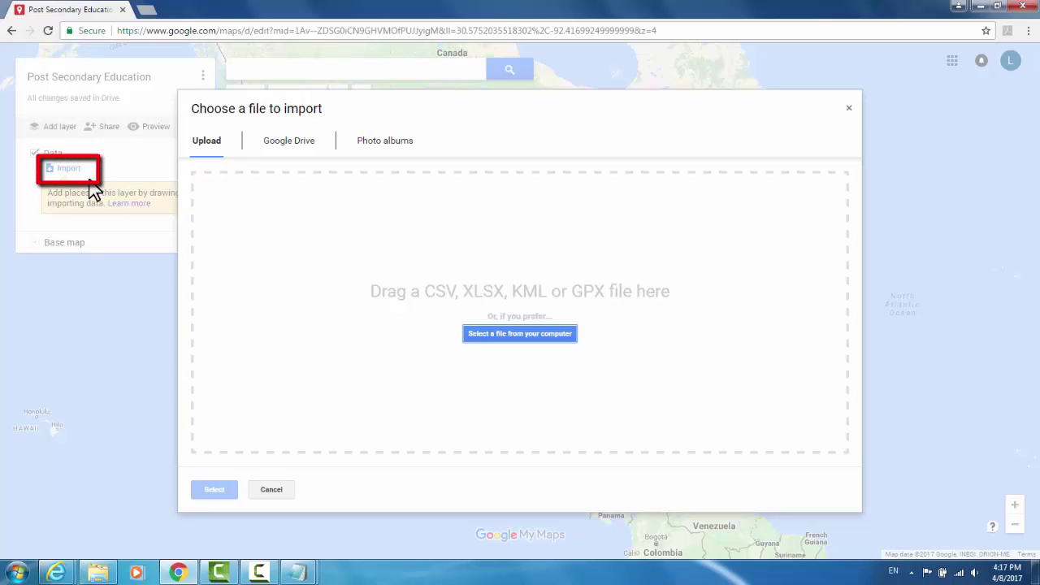
pyautogui.click(533, 335)
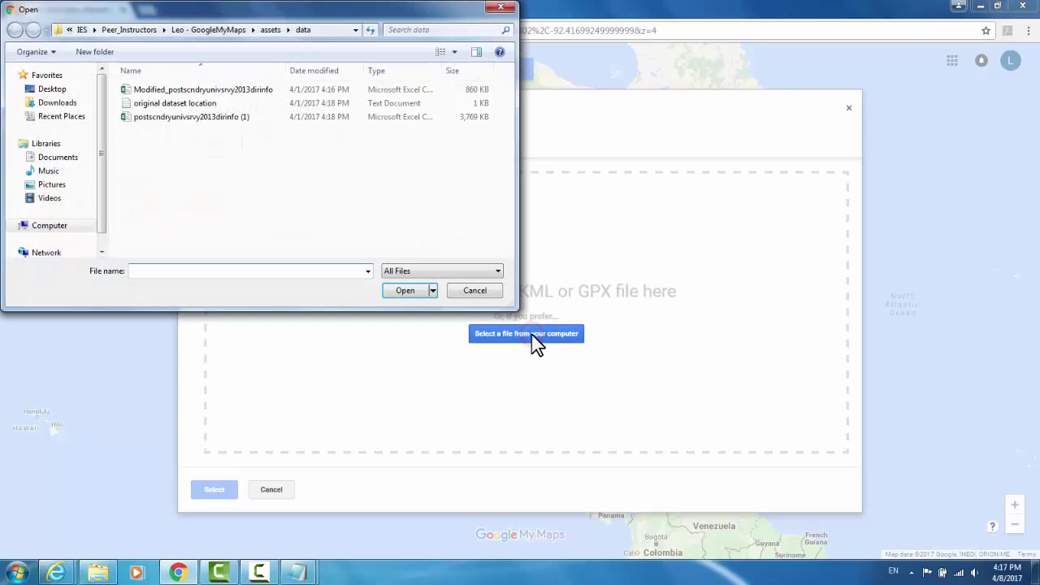
pyautogui.click(250, 89)
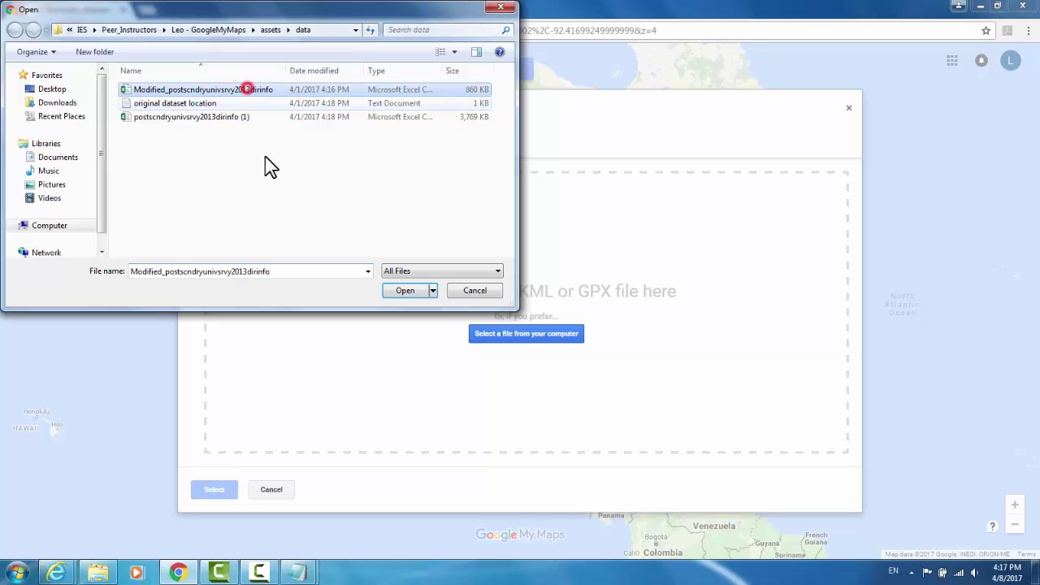
pyautogui.click(400, 293)
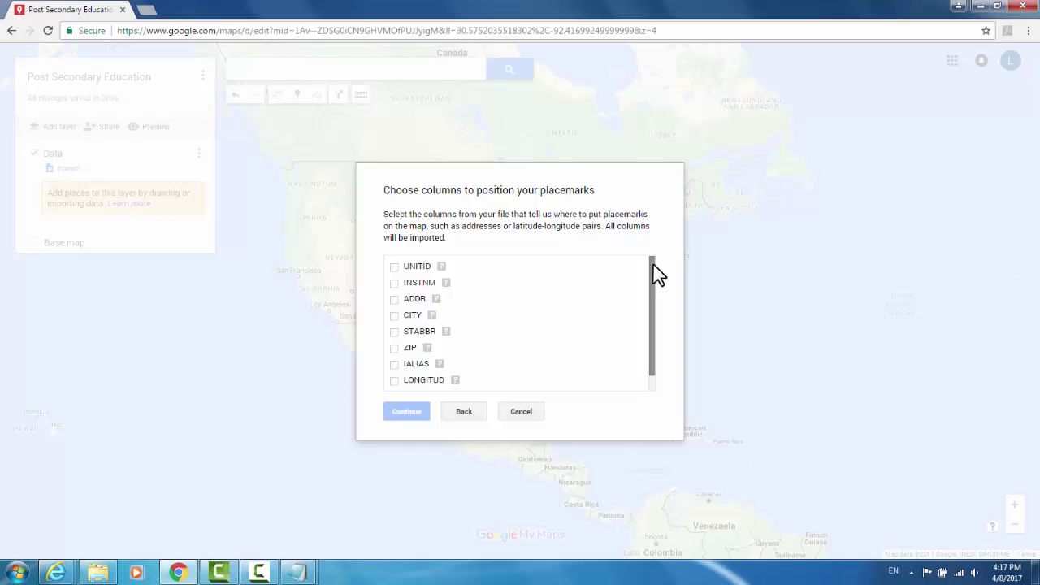
# Step: Position the placemarks by LONGITUD and LATITUDE, with LONGITUD as longitude, and title them by INSTNM
pyautogui.moveTo(654, 264); pyautogui.dragTo(654, 291)
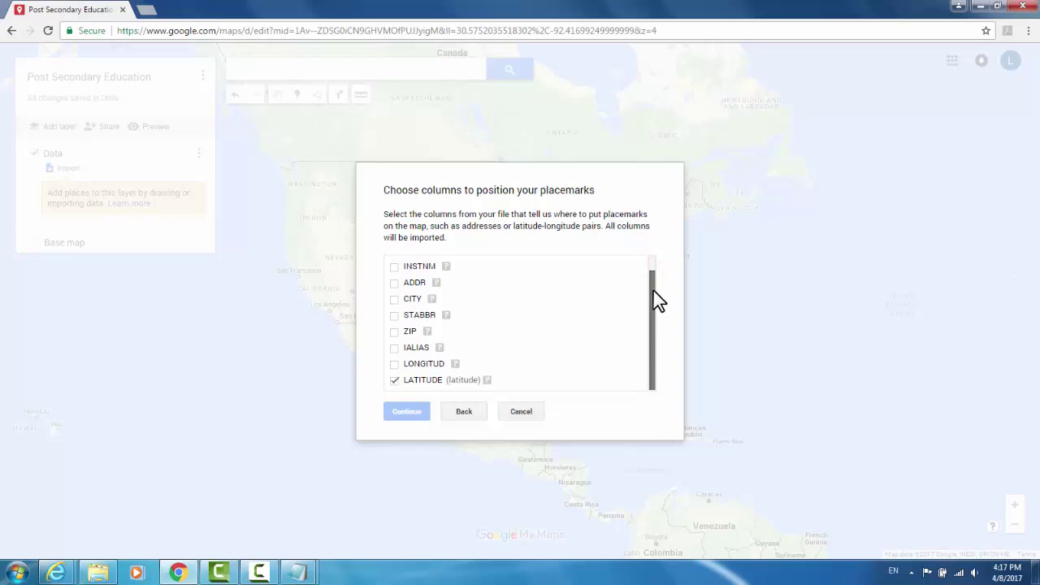
pyautogui.click(395, 365)
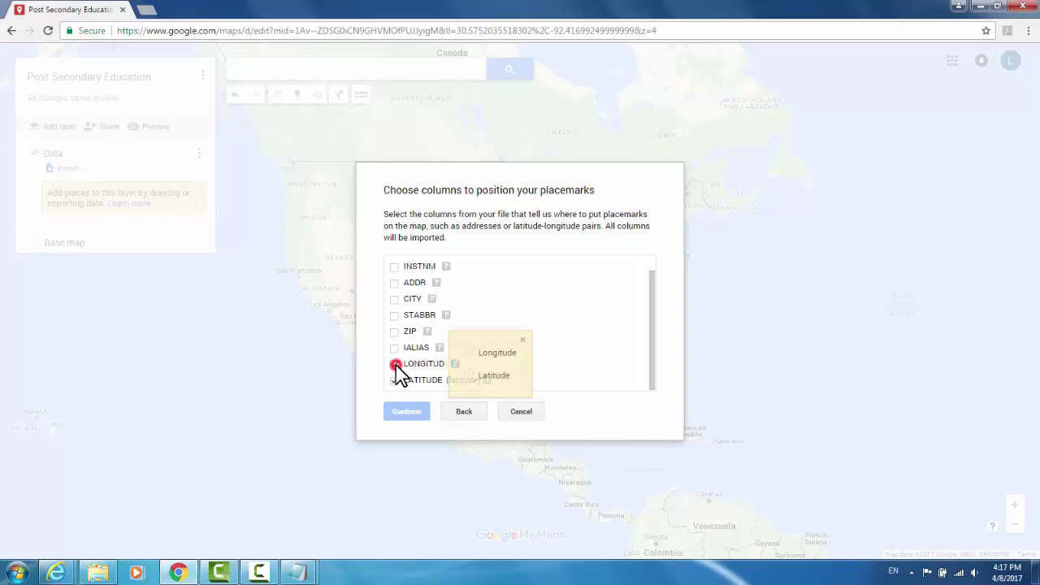
pyautogui.click(470, 351)
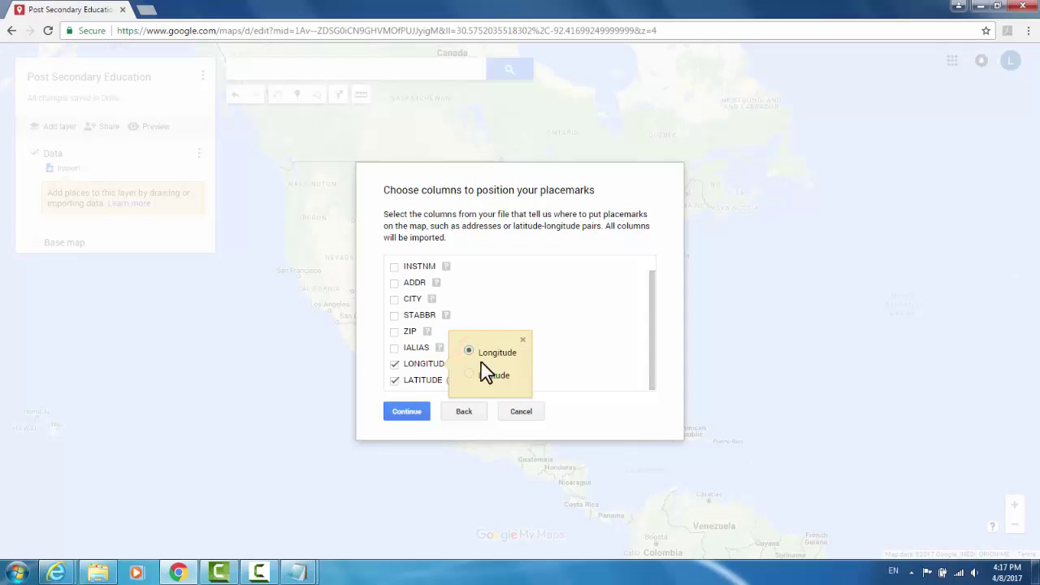
pyautogui.click(401, 412)
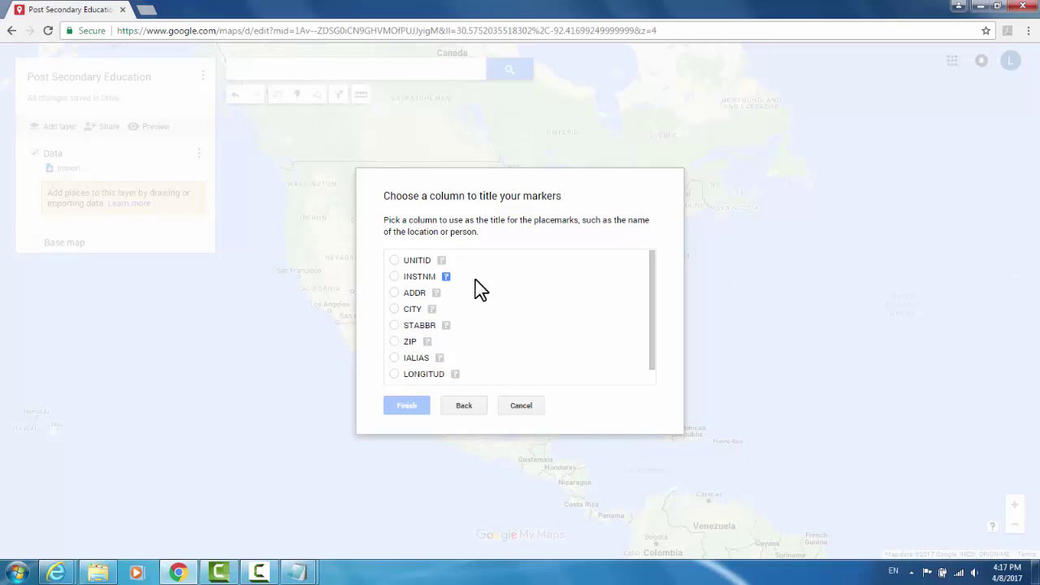
pyautogui.click(397, 279)
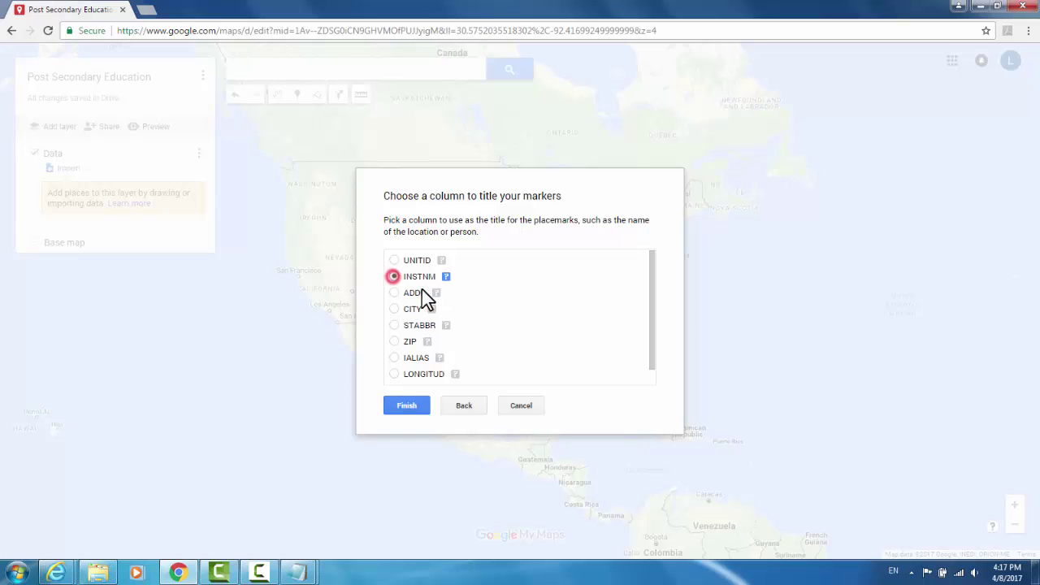
pyautogui.click(414, 406)
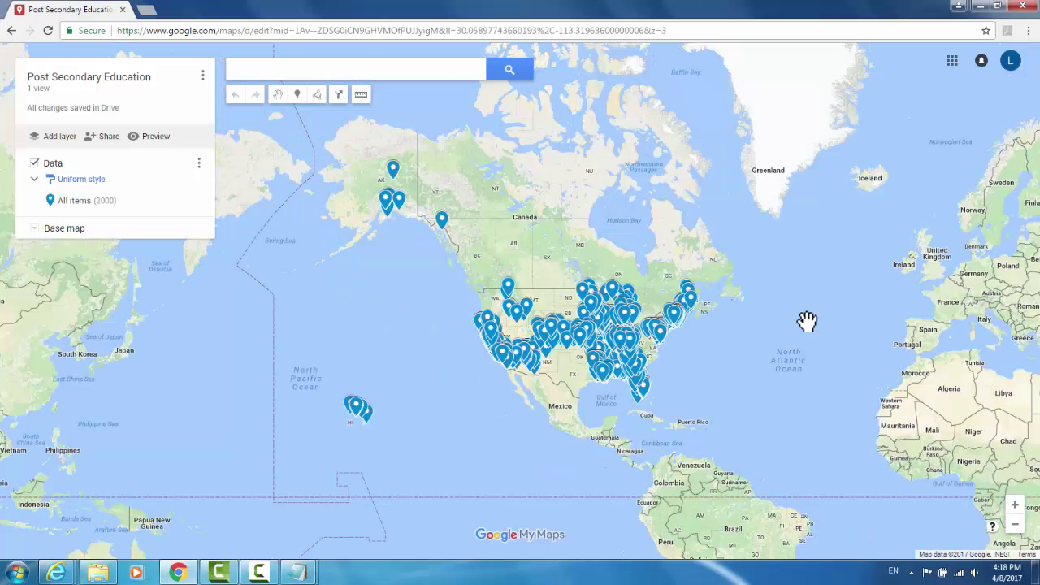
# Step: Pan and zoom the map to centre the imported pins over the United States
pyautogui.moveTo(776, 359); pyautogui.dragTo(742, 337)
pyautogui.scroll(-1, 742, 336)
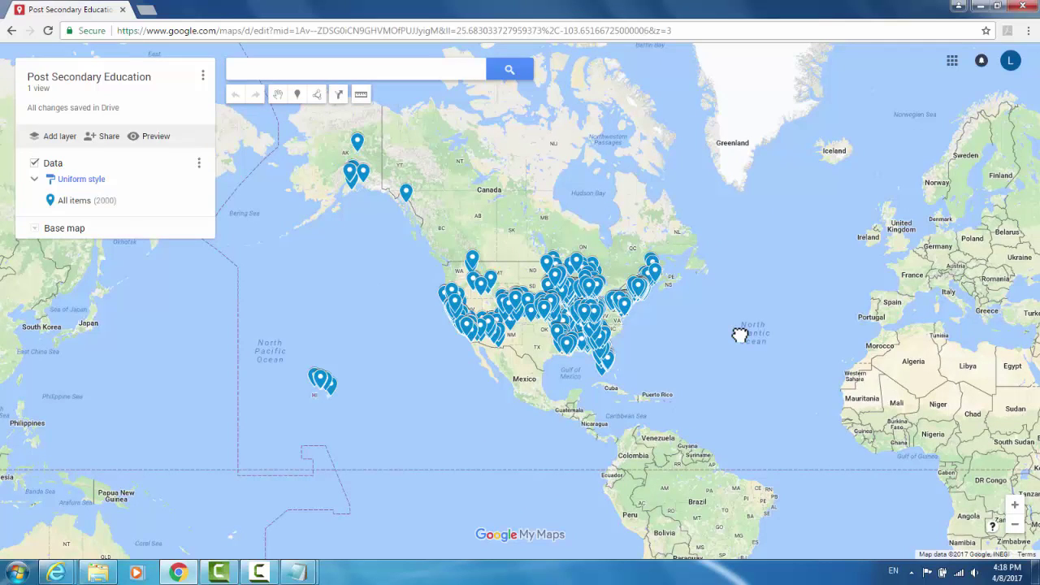
pyautogui.scroll(1, 604, 344)
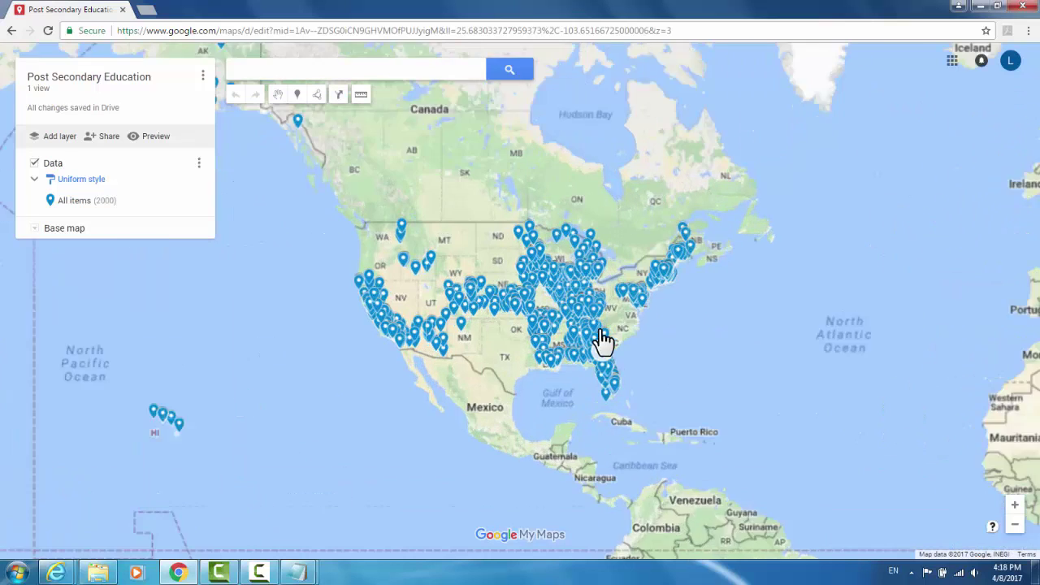
pyautogui.moveTo(669, 342); pyautogui.dragTo(705, 324)
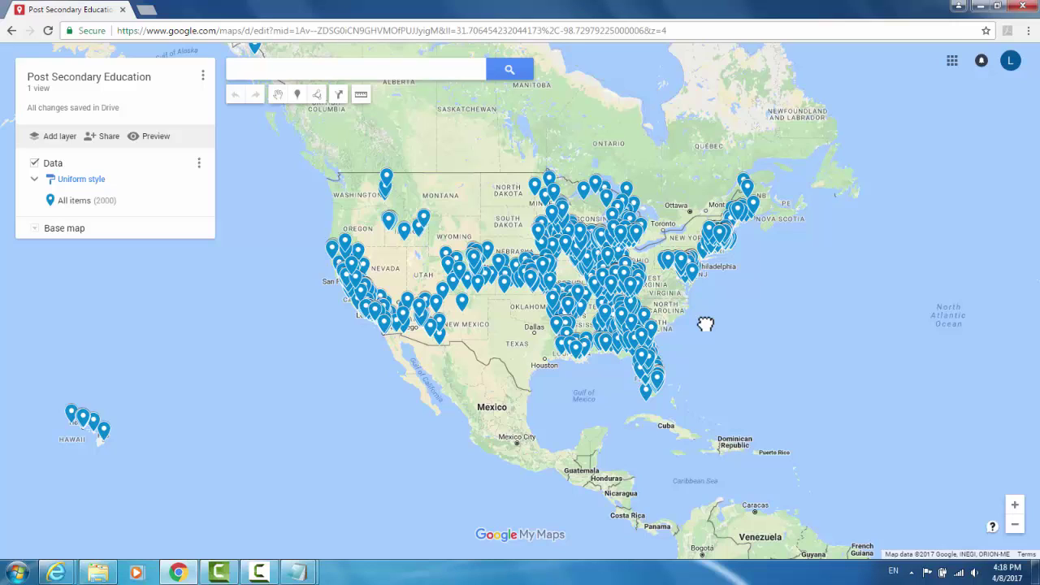
# Step: Group the Data layer's places by the STABBR column so points are coloured by state
pyautogui.click(81, 180)
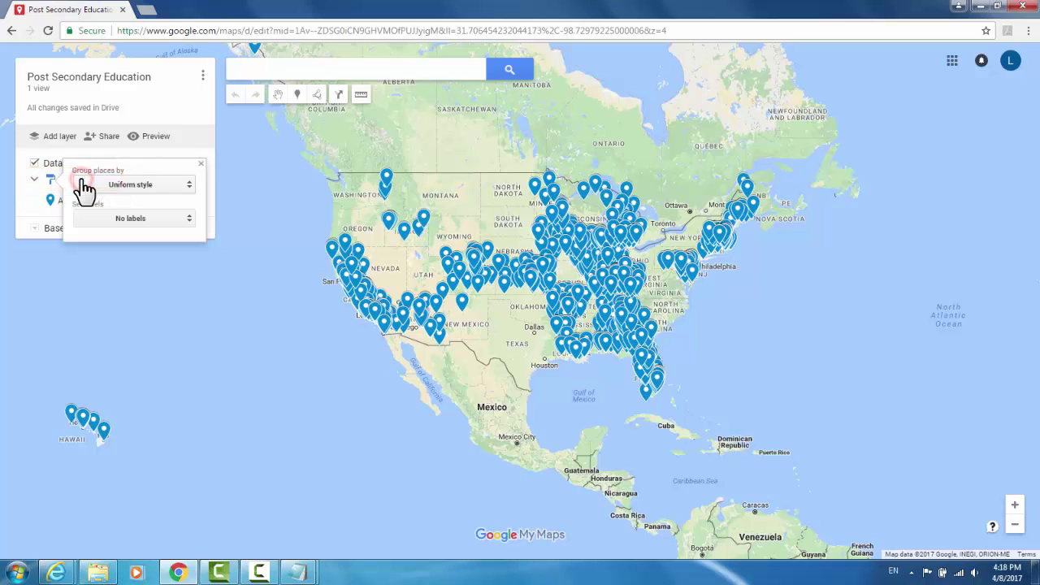
pyautogui.click(189, 193)
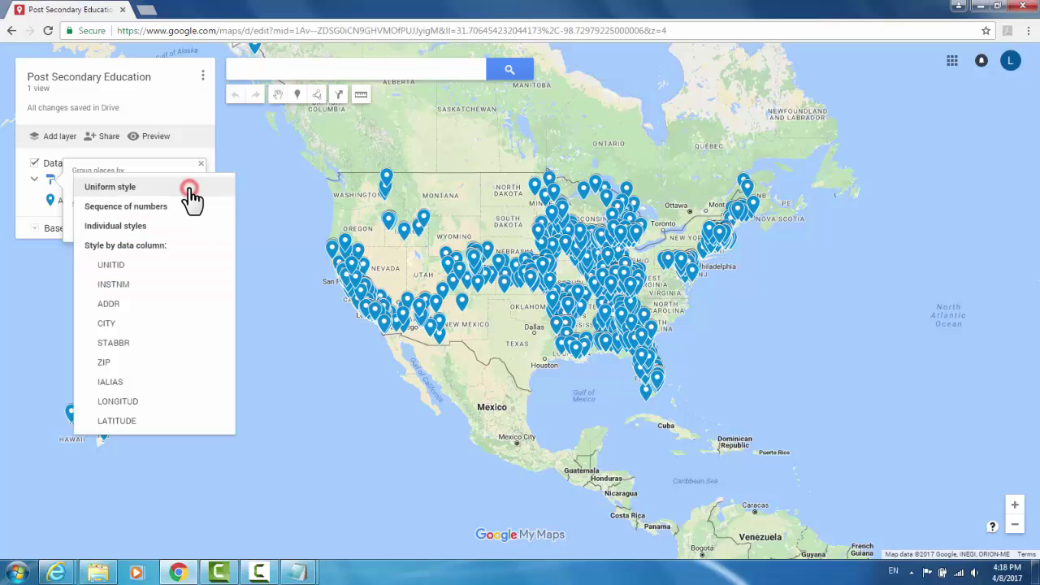
pyautogui.click(140, 342)
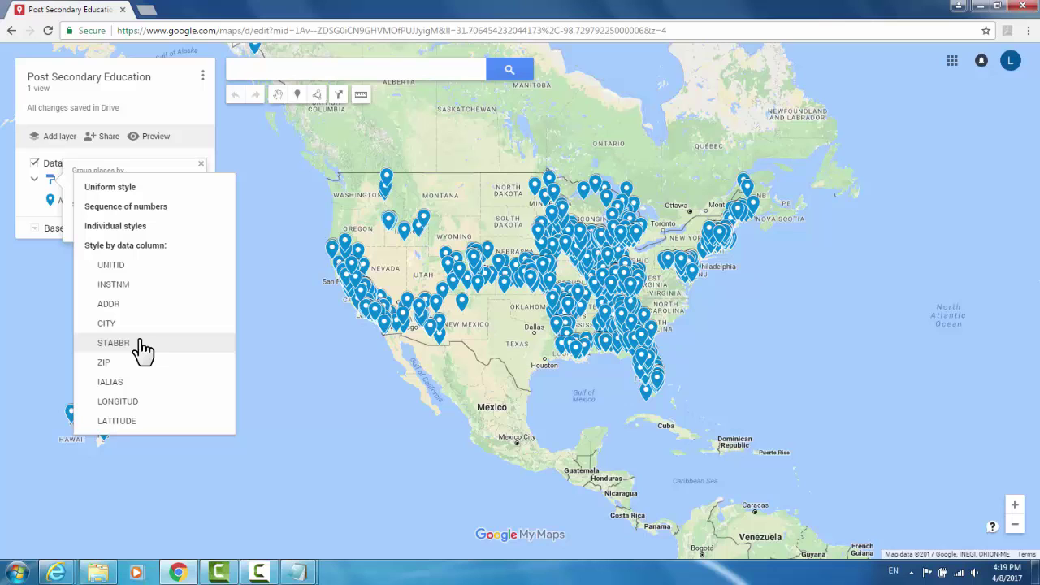
pyautogui.click(143, 348)
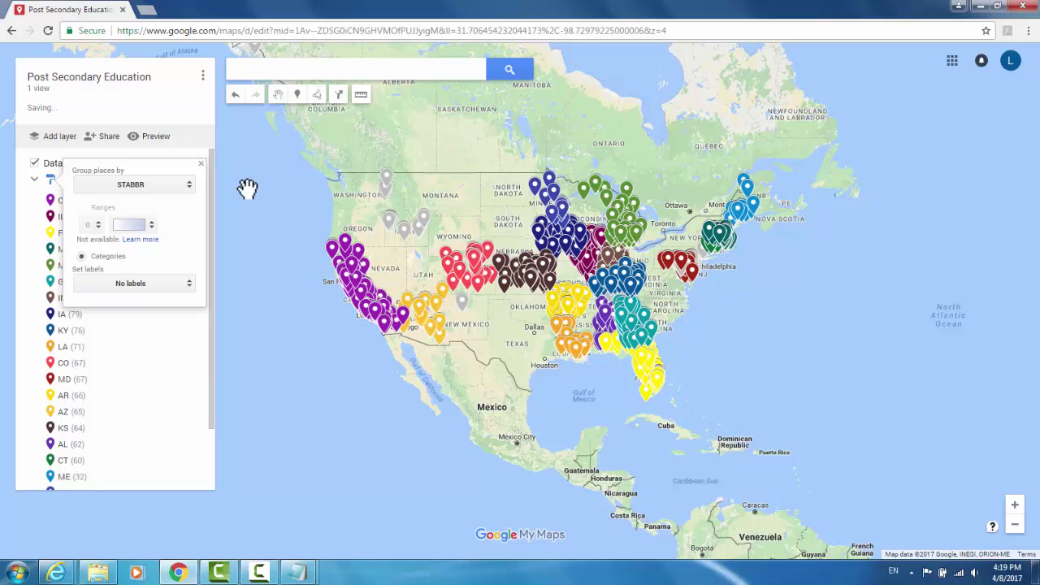
pyautogui.click(200, 164)
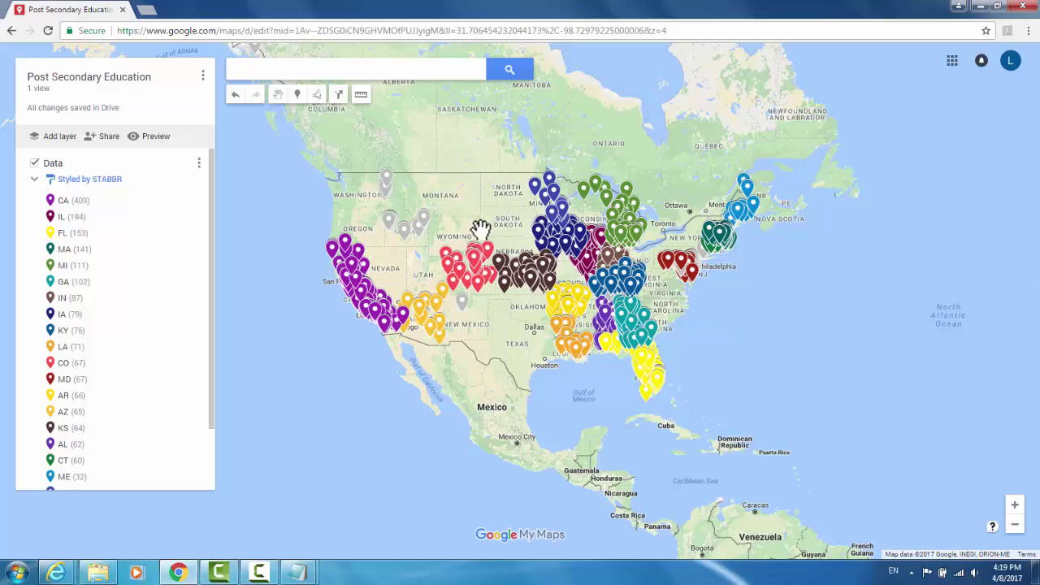
# Step: Add a placemark at Spearfish titled Black Hills State University with CITY Spearfish
pyautogui.scroll(5, 484, 228)
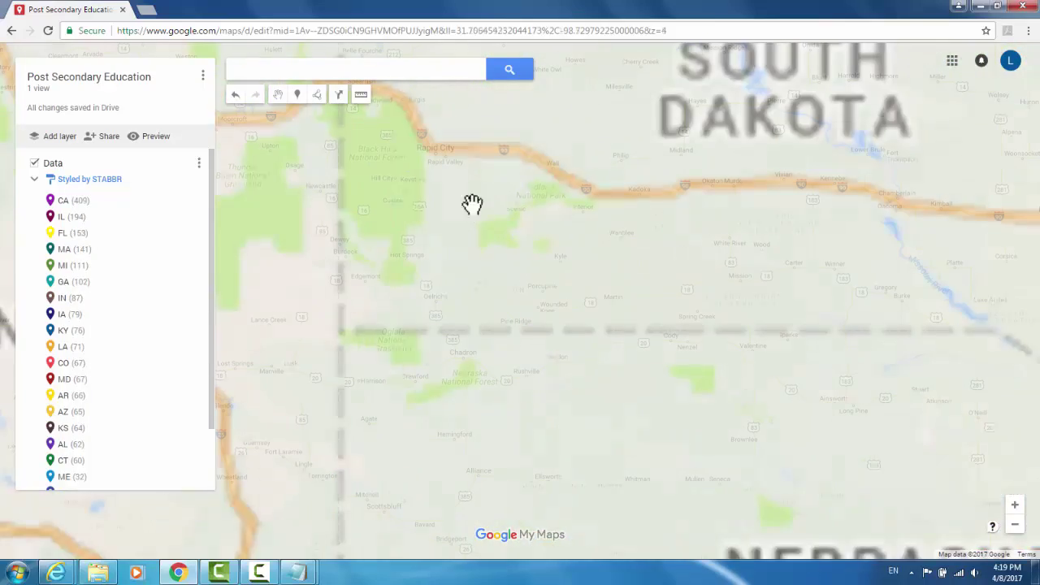
pyautogui.scroll(4, 488, 244)
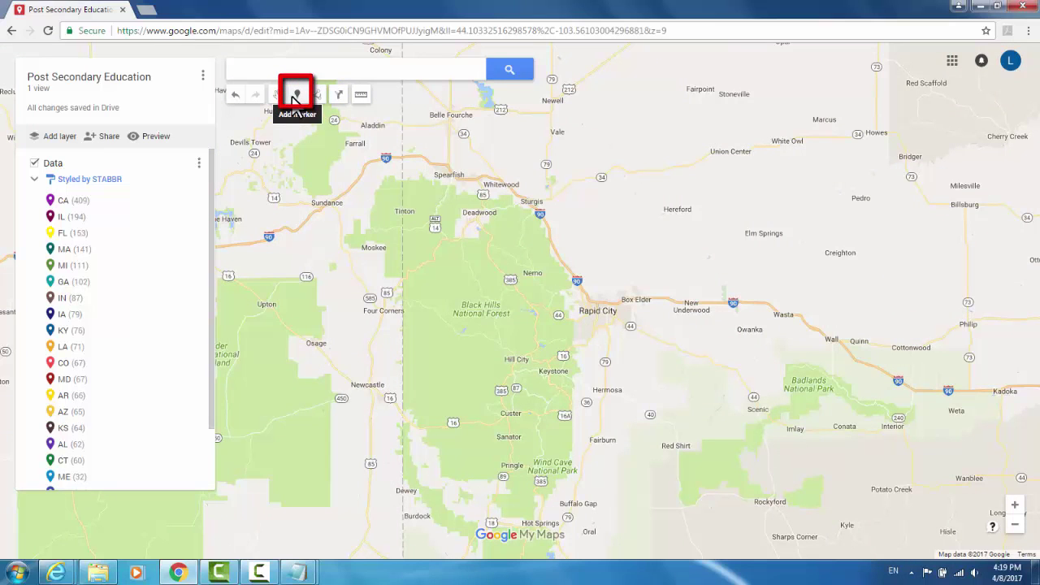
pyautogui.click(295, 96)
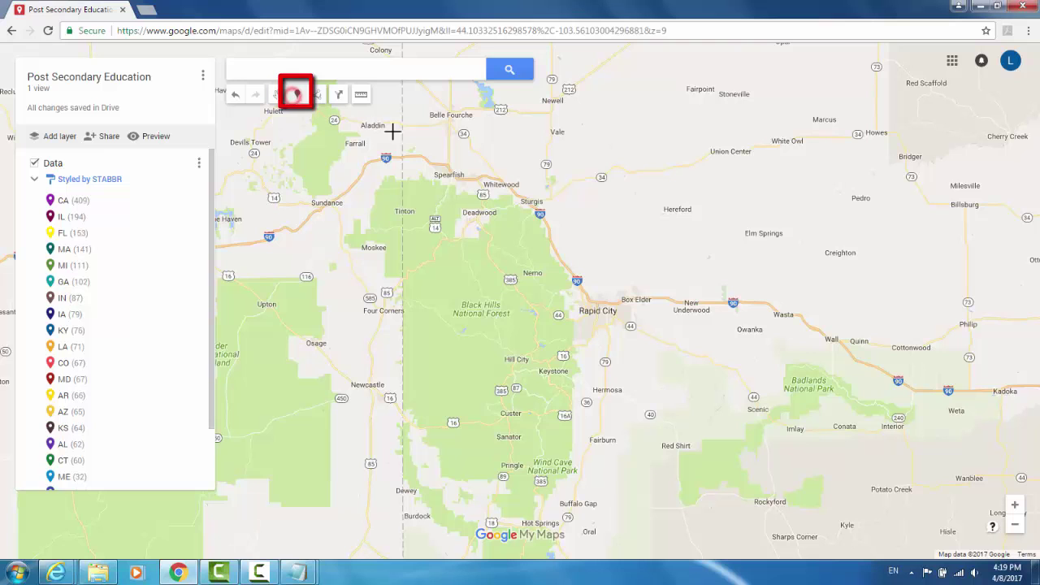
pyautogui.click(450, 175)
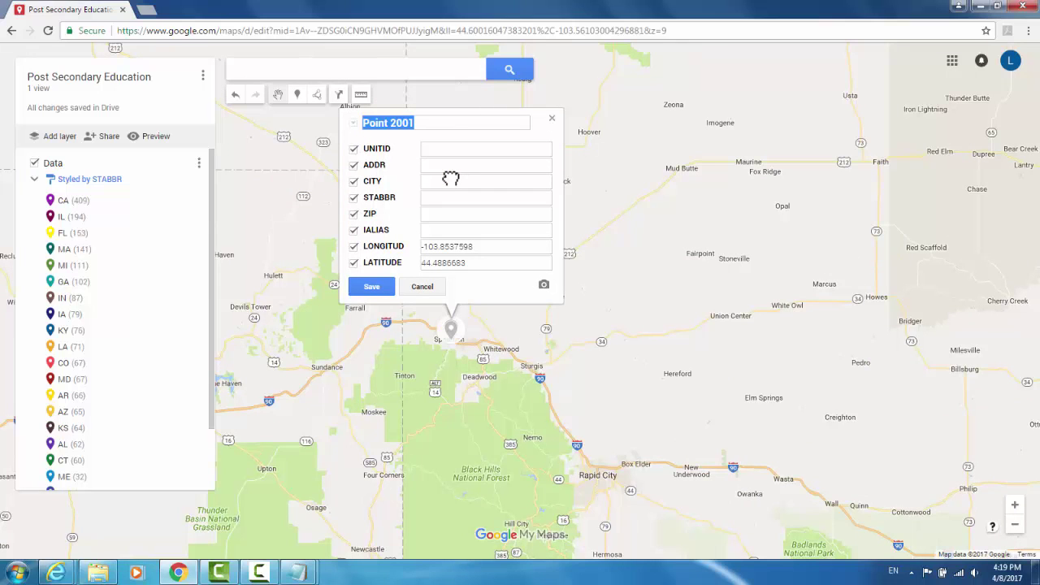
pyautogui.write('Black Hills State University')
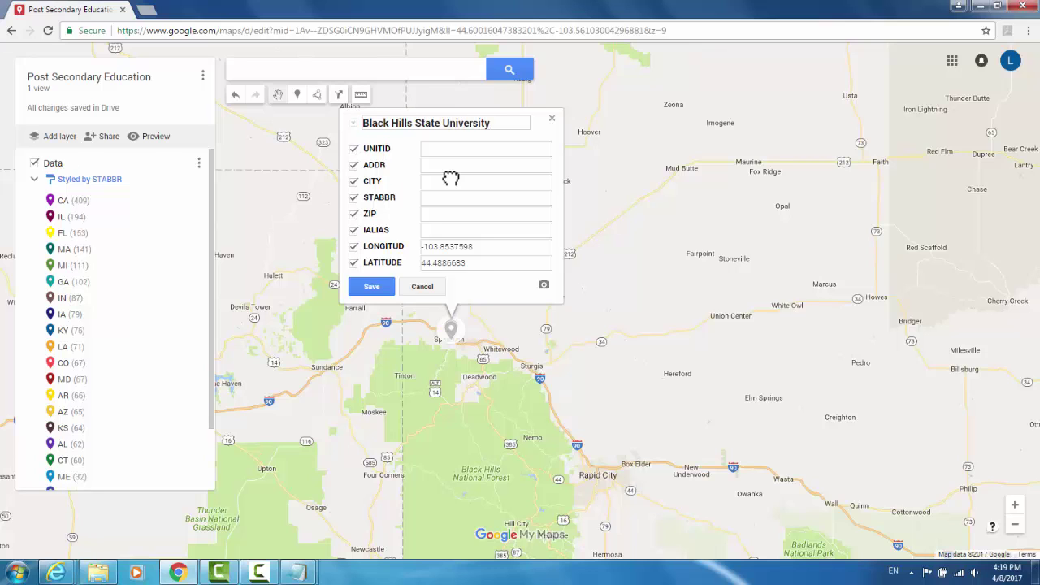
pyautogui.click(443, 179)
pyautogui.write('Spearfish')
pyautogui.click(371, 288)
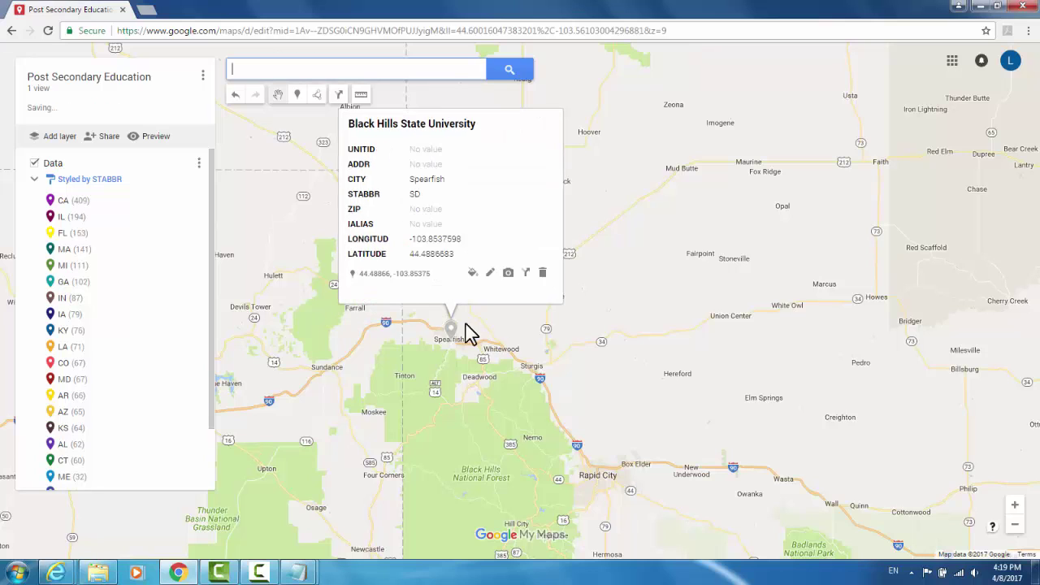
pyautogui.scroll(-2, 588, 348)
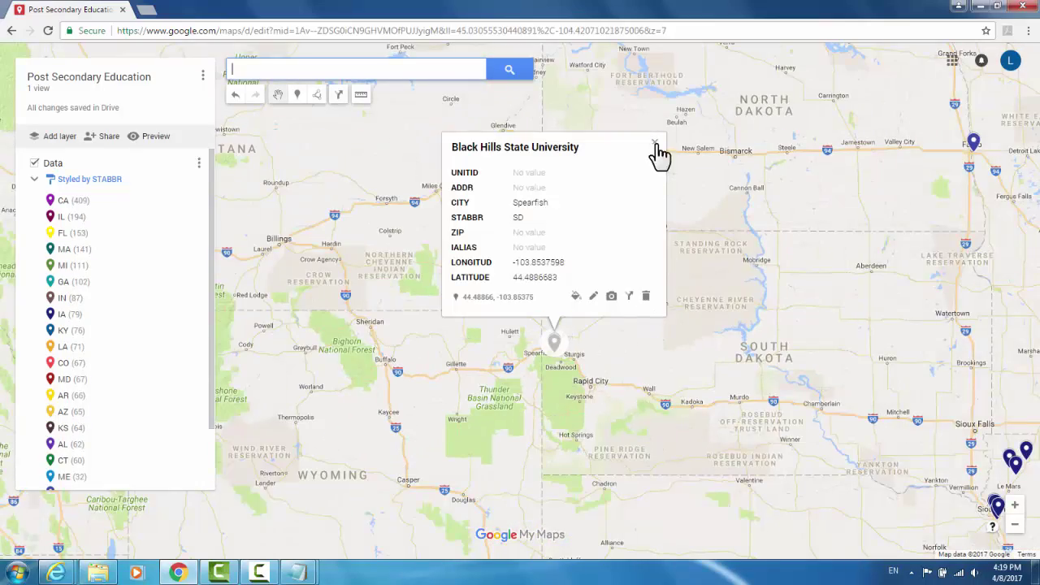
# Step: Close the new point's card and centre the view on the Black Hills and Rapid City area
pyautogui.click(656, 146)
pyautogui.scroll(-2, 713, 268)
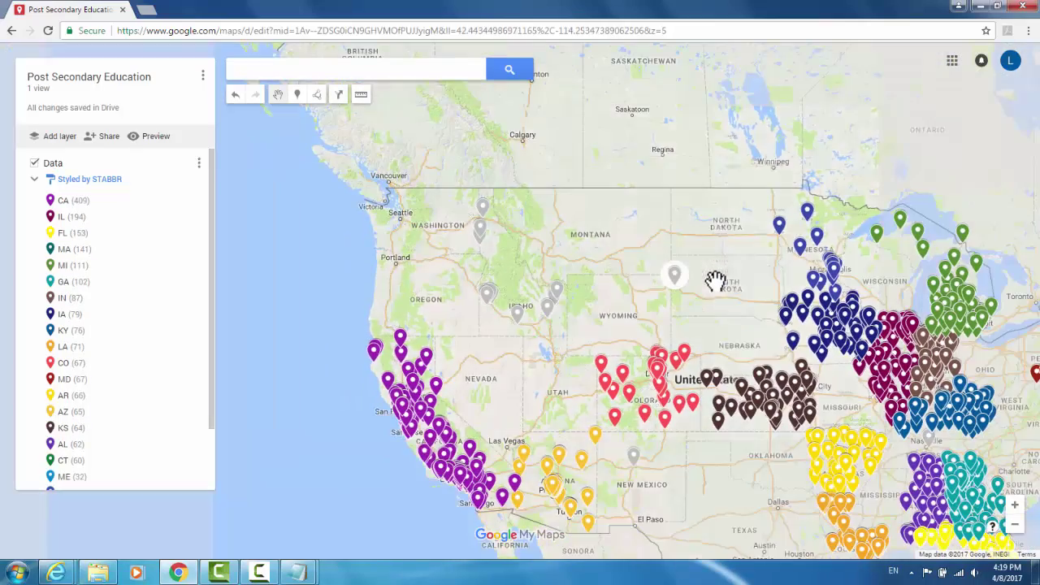
pyautogui.moveTo(715, 280); pyautogui.dragTo(530, 242)
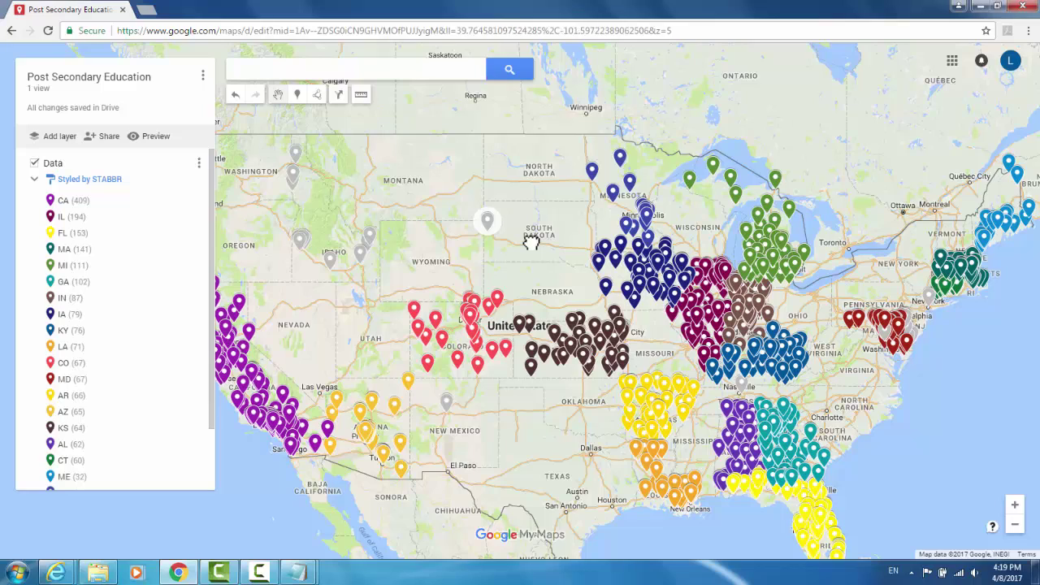
pyautogui.scroll(3, 530, 242)
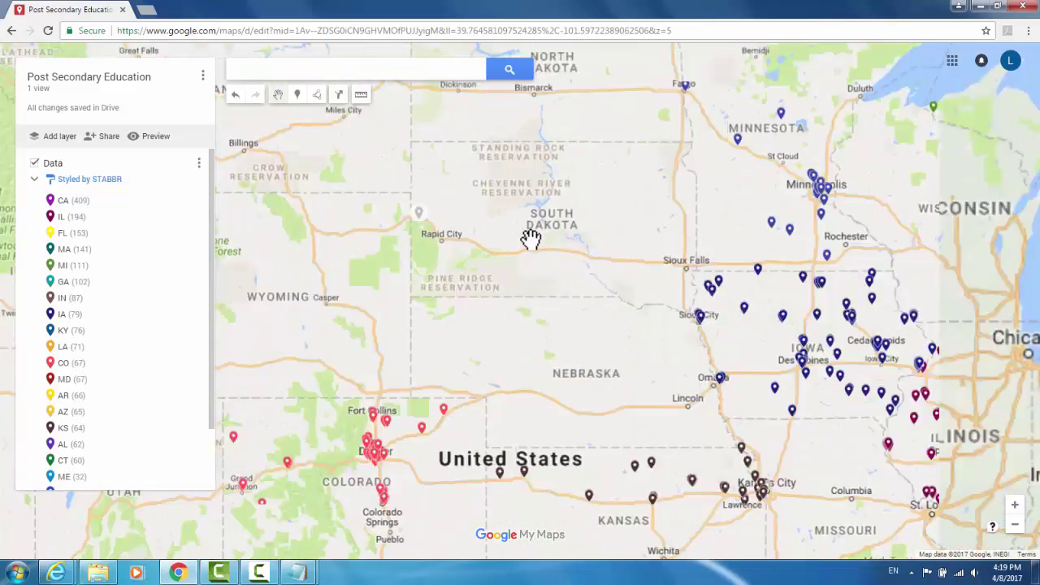
pyautogui.scroll(1, 443, 268)
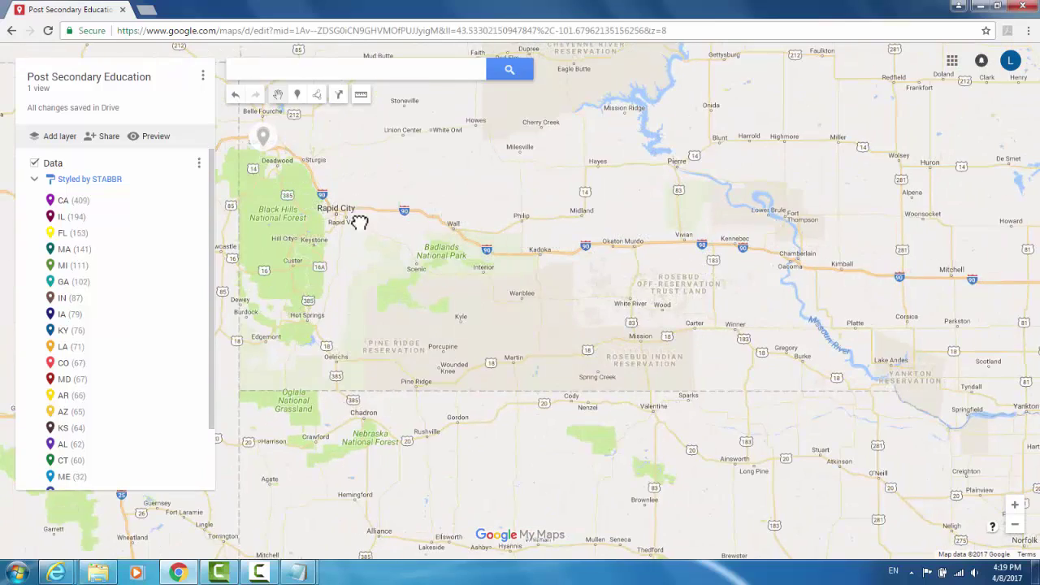
pyautogui.moveTo(360, 225); pyautogui.dragTo(580, 248)
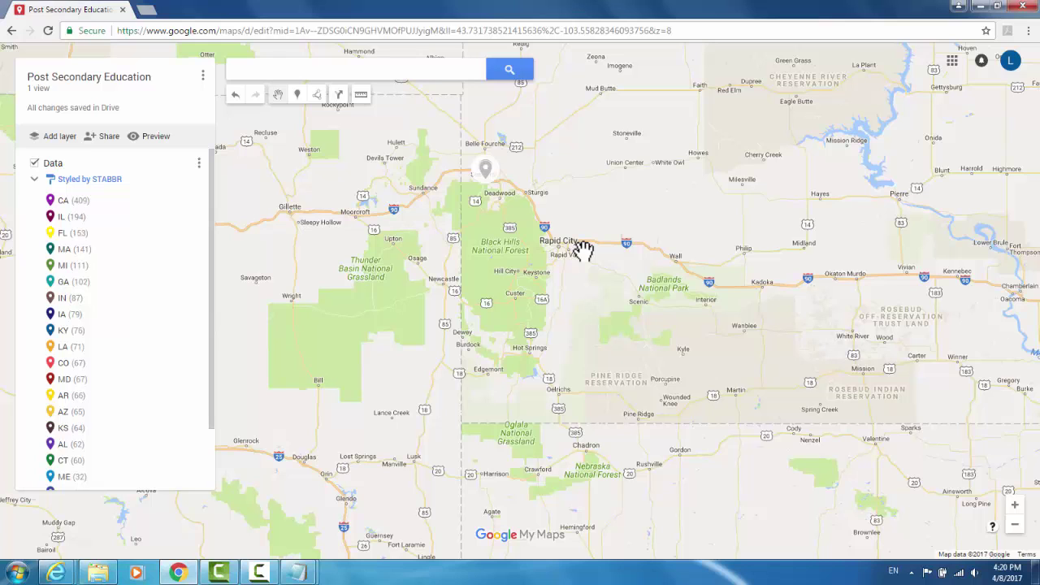
# Step: Hide the Data layer and add a new layer named 'National Forest Land'
pyautogui.click(33, 165)
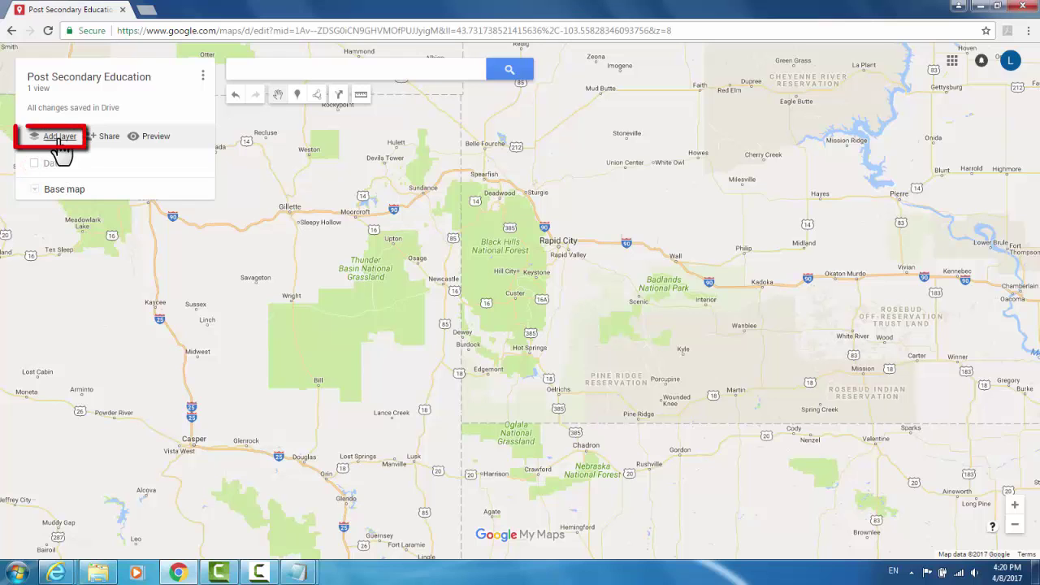
pyautogui.click(63, 142)
pyautogui.click(75, 195)
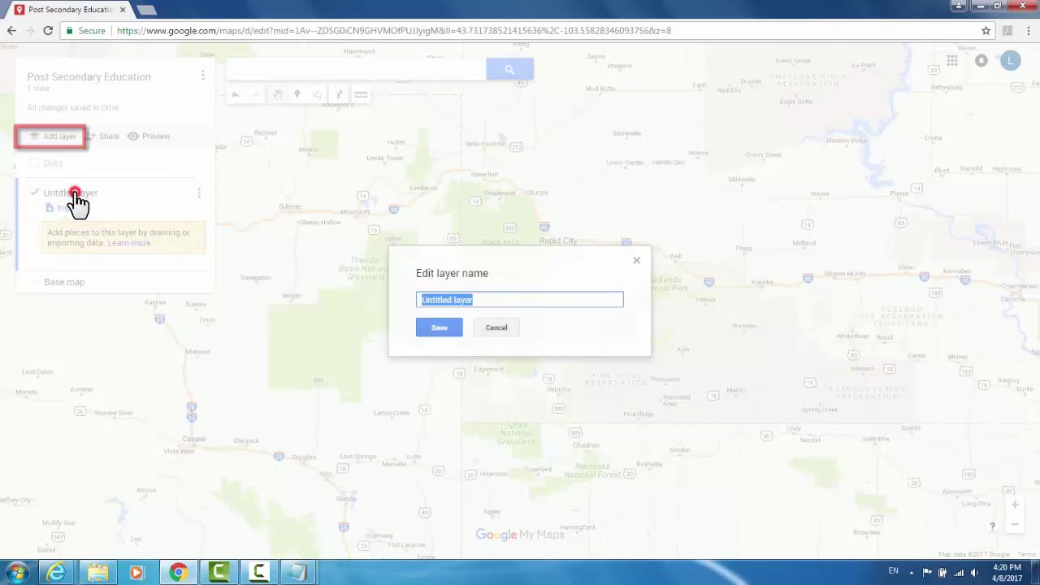
pyautogui.write('N')
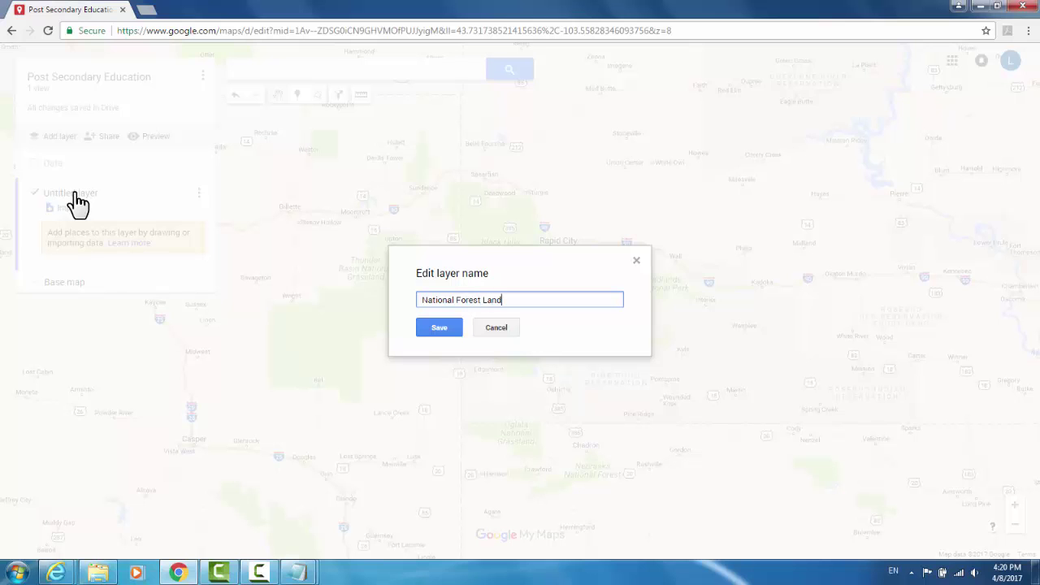
pyautogui.write('ational Forest Land')
pyautogui.click(451, 331)
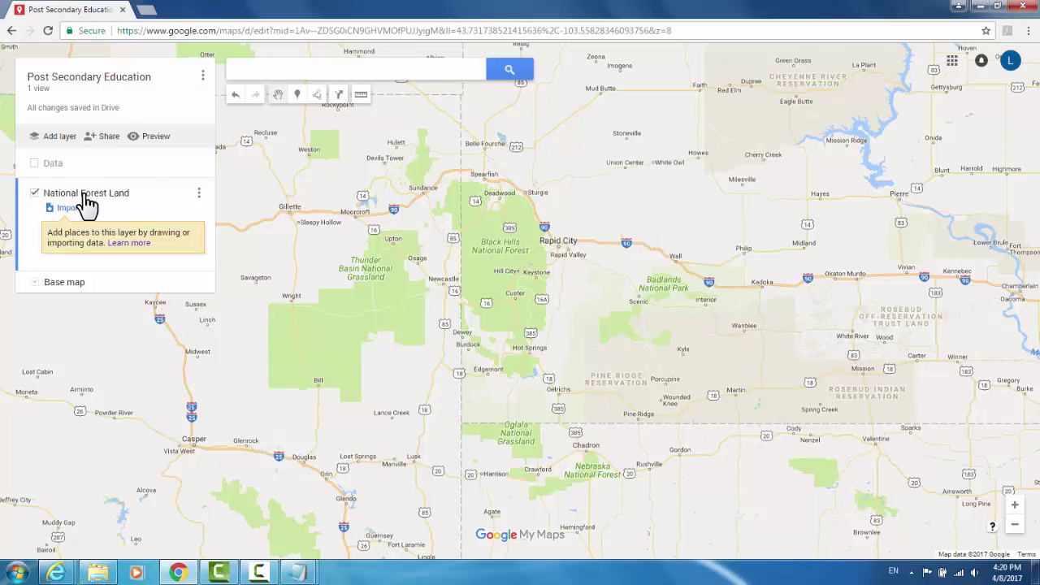
# Step: Begin the forest outline with points near Spearfish, Sturgis, Rapid City, Keystone and Hot Springs
pyautogui.click(317, 95)
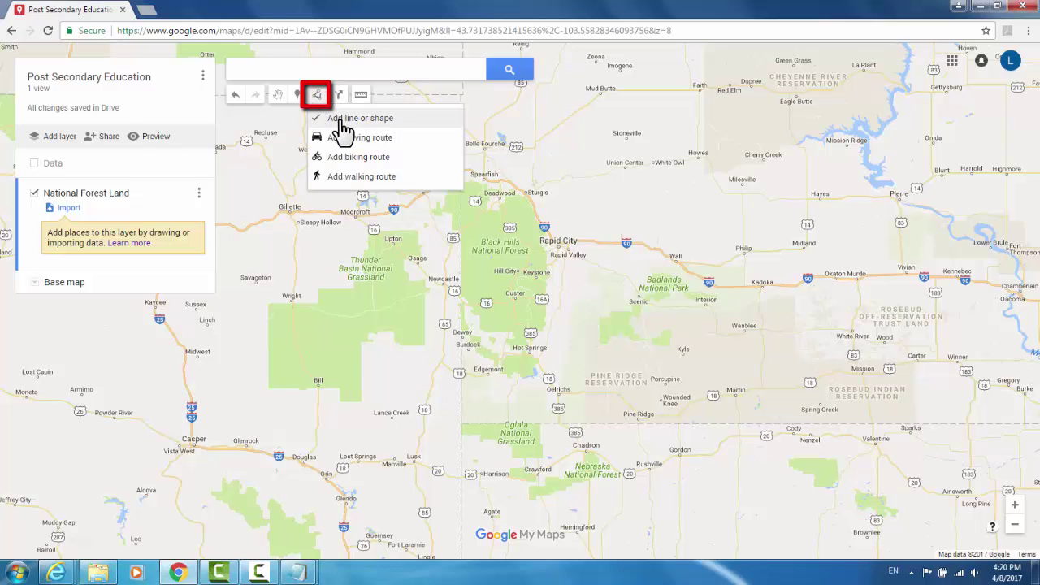
pyautogui.click(342, 120)
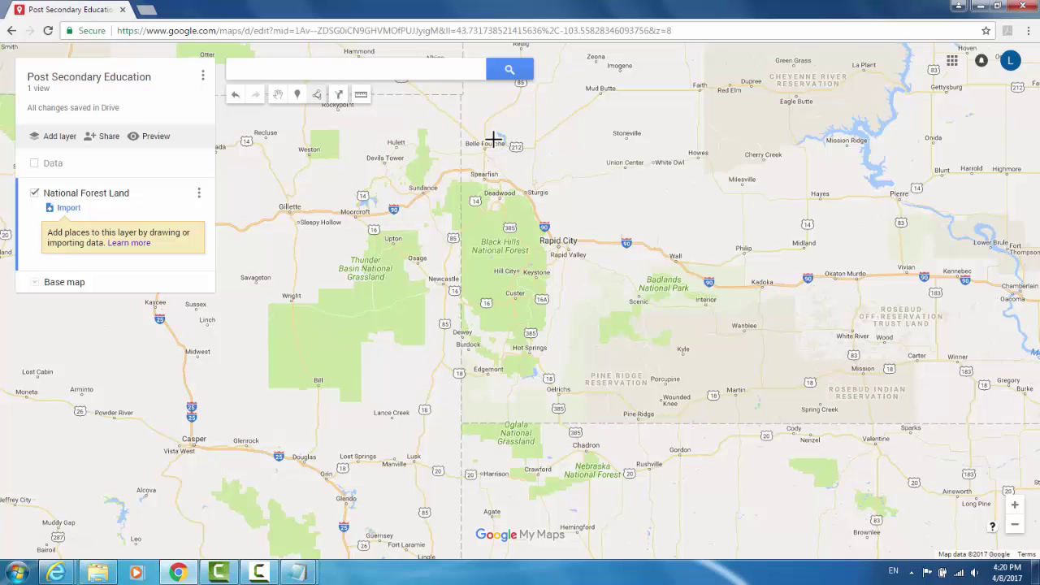
pyautogui.click(488, 185)
pyautogui.click(521, 193)
pyautogui.click(539, 222)
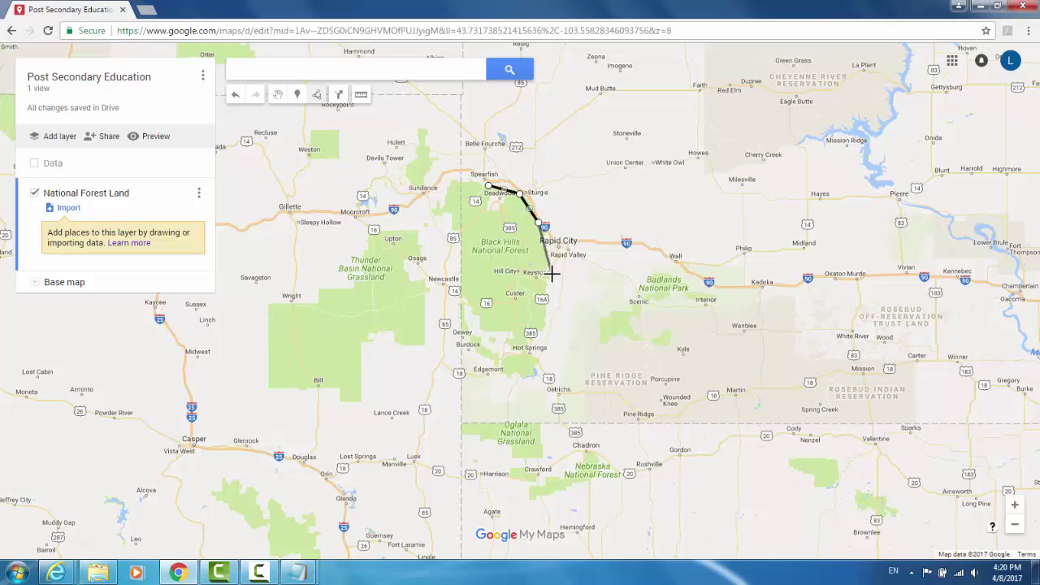
pyautogui.click(552, 275)
pyautogui.click(544, 333)
# Step: Continue the outline past Oelrichs, Edgemont, Dewey, Newcastle and Sundance, closing the polygon
pyautogui.click(541, 378)
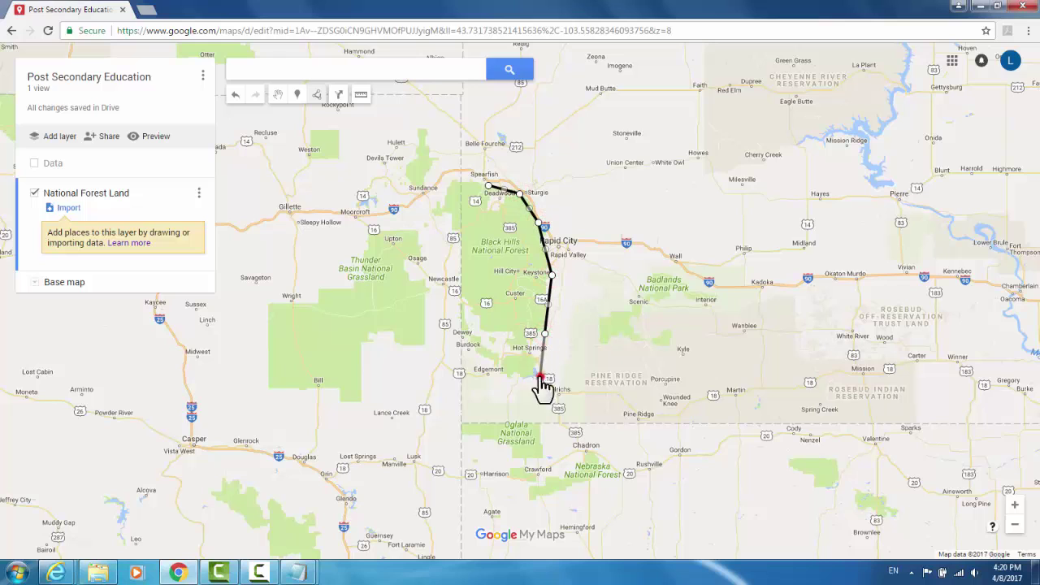
pyautogui.click(491, 368)
pyautogui.click(459, 326)
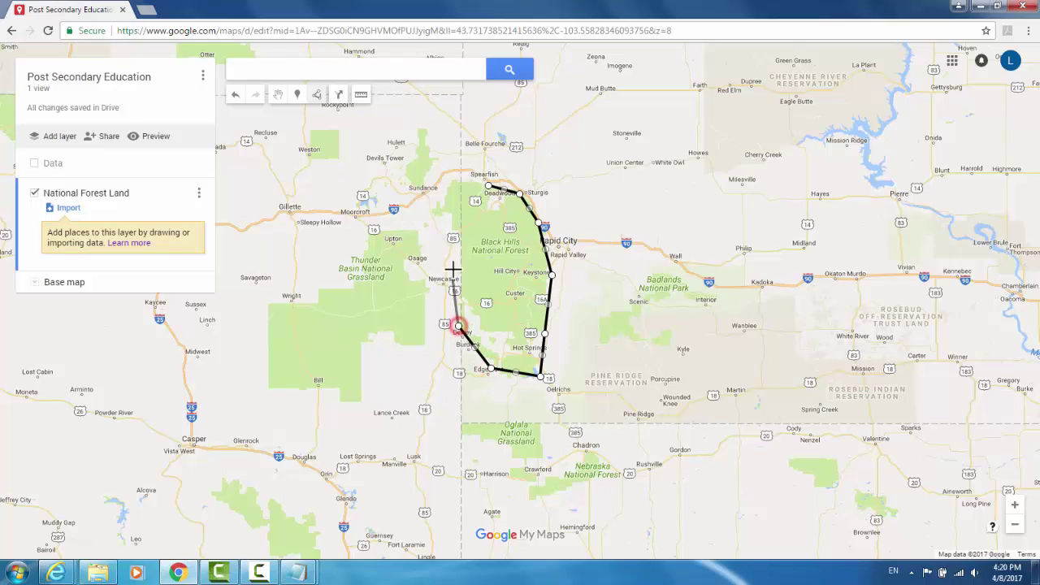
pyautogui.click(459, 265)
pyautogui.click(458, 237)
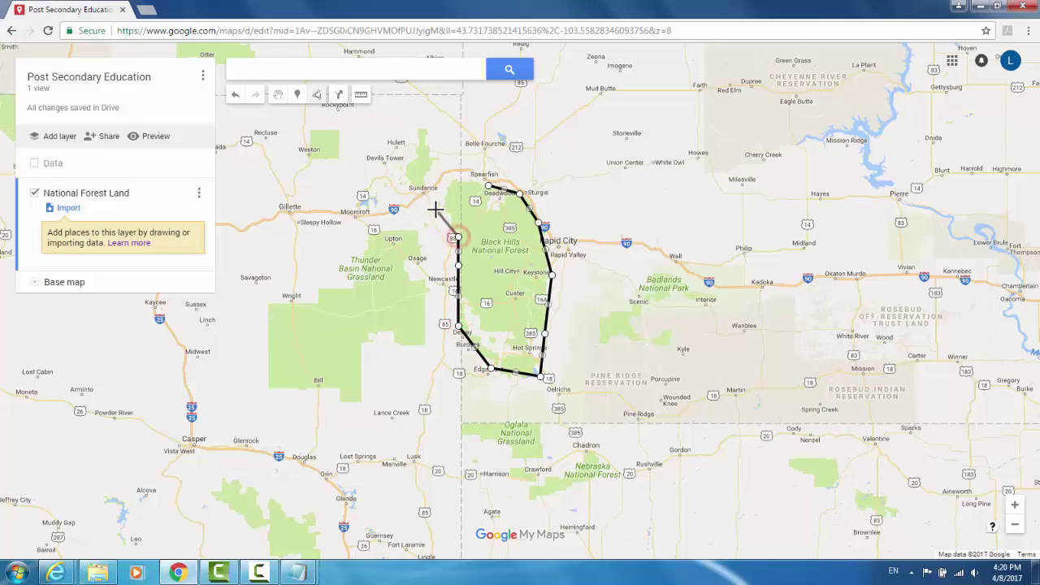
pyautogui.click(436, 210)
pyautogui.click(454, 177)
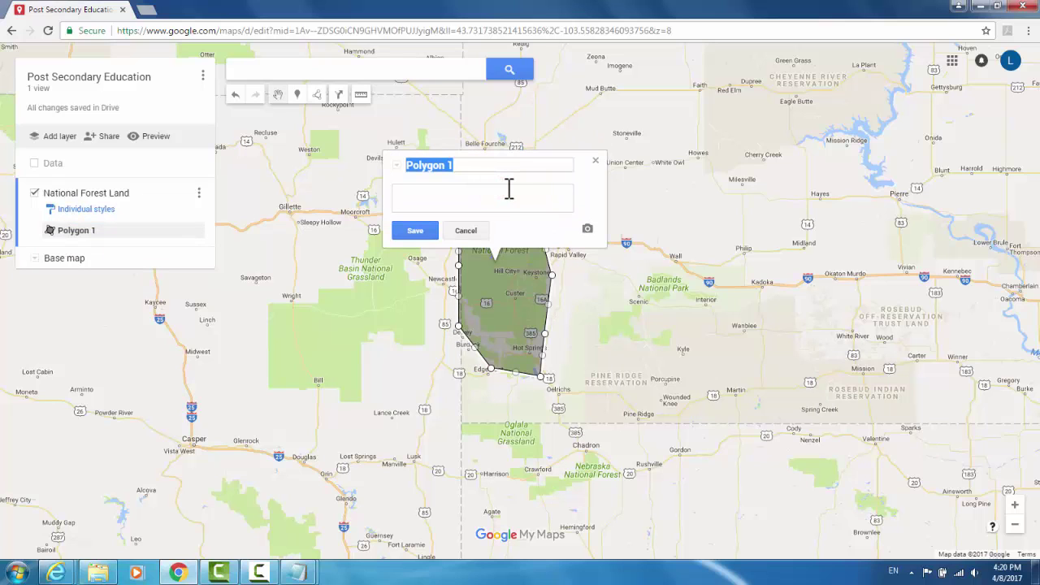
# Step: Name the polygon 'Black Hills National Forest' and save it
pyautogui.write('Black Hills National Forest')
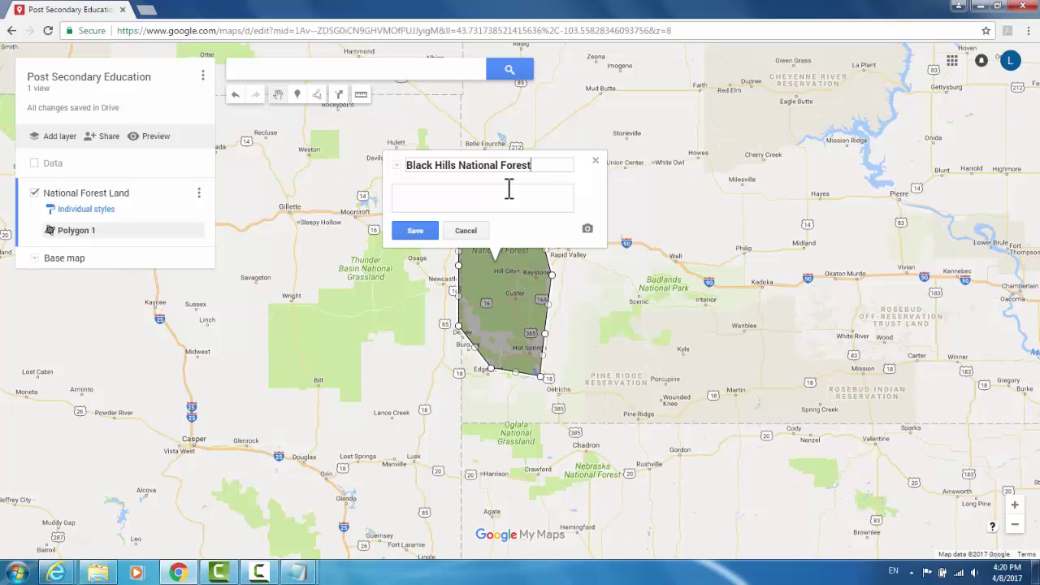
pyautogui.click(423, 233)
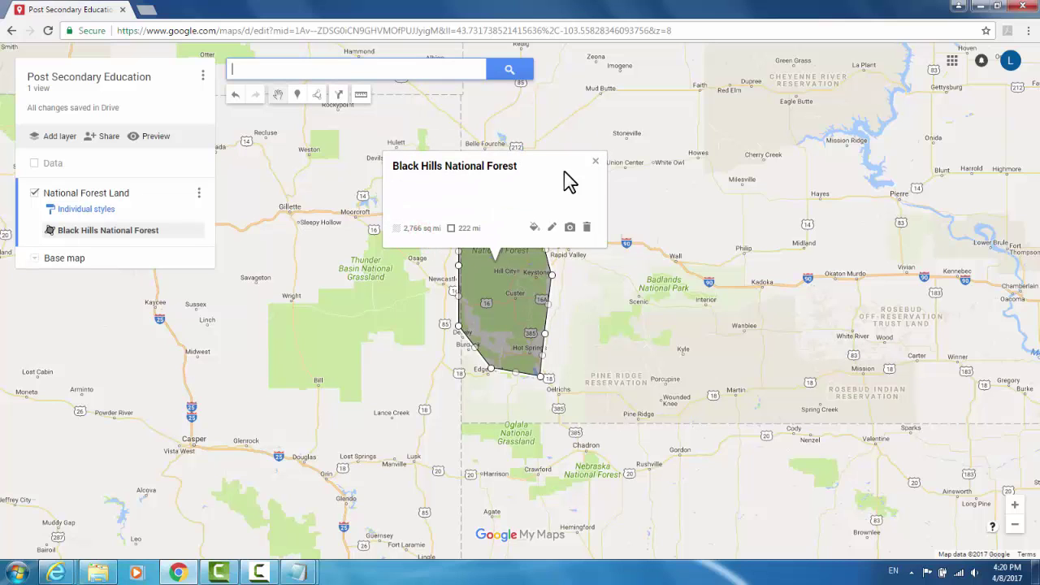
pyautogui.click(596, 165)
pyautogui.click(597, 207)
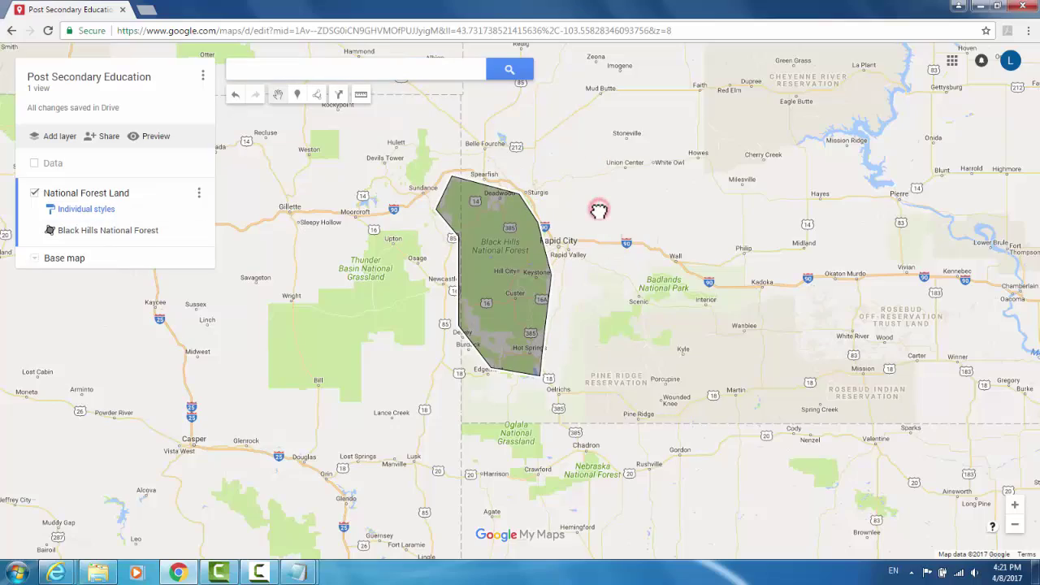
# Step: Zoom out and turn on the Data layer to show the state-coloured college points
pyautogui.scroll(-3, 596, 209)
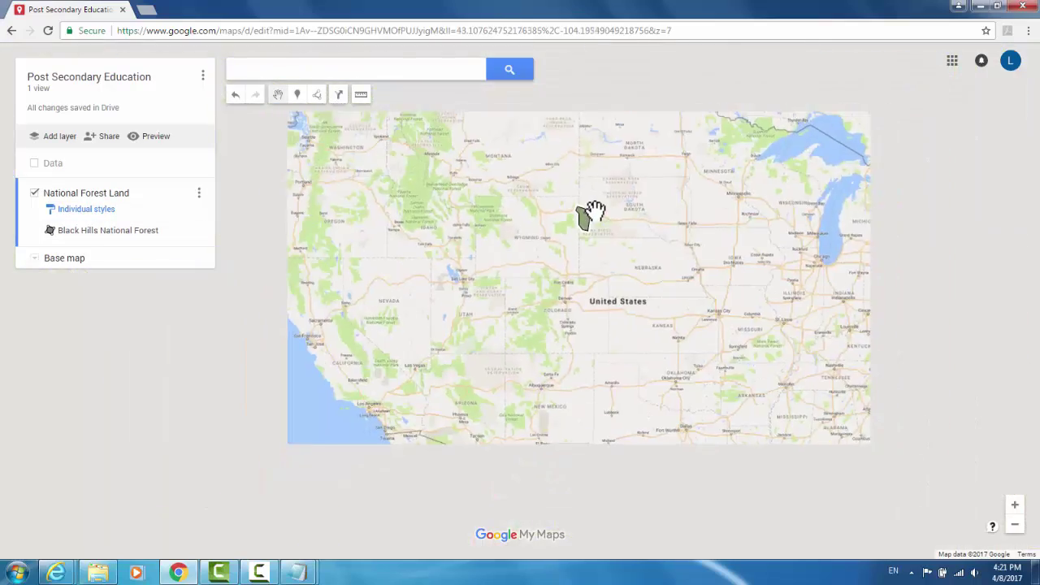
pyautogui.scroll(-1, 657, 235)
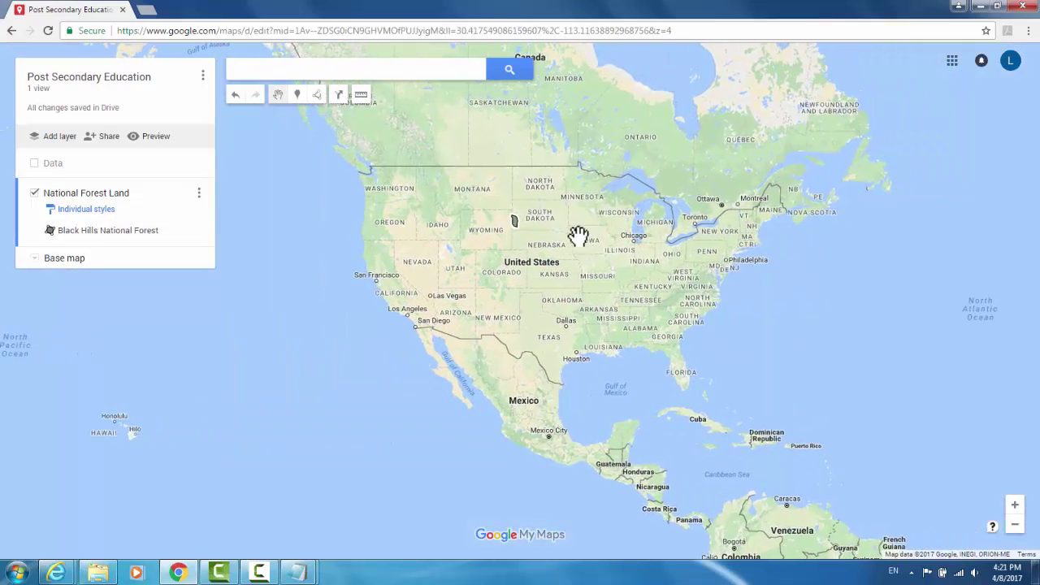
pyautogui.click(35, 165)
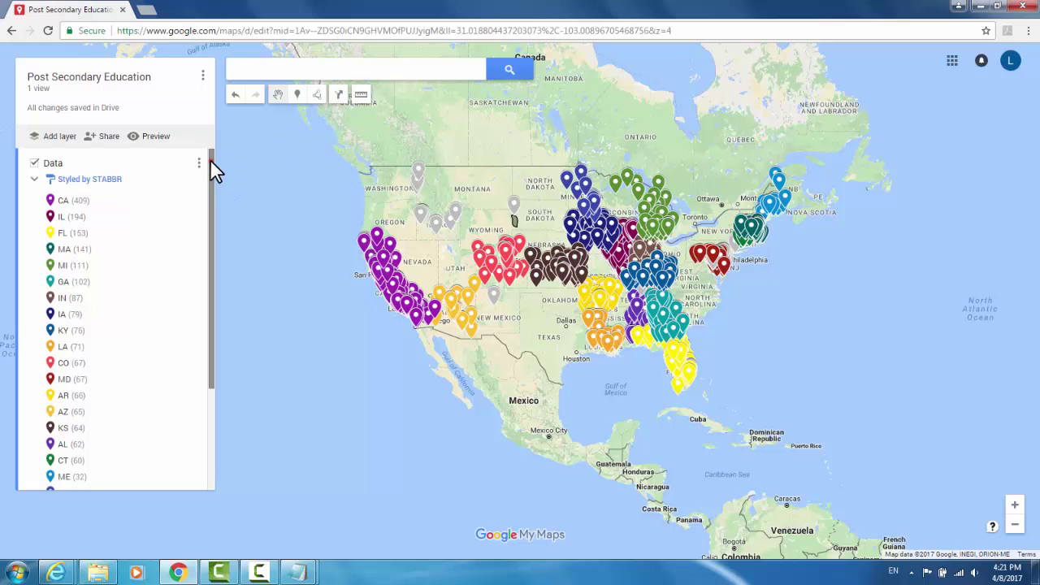
pyautogui.moveTo(209, 158); pyautogui.dragTo(214, 282)
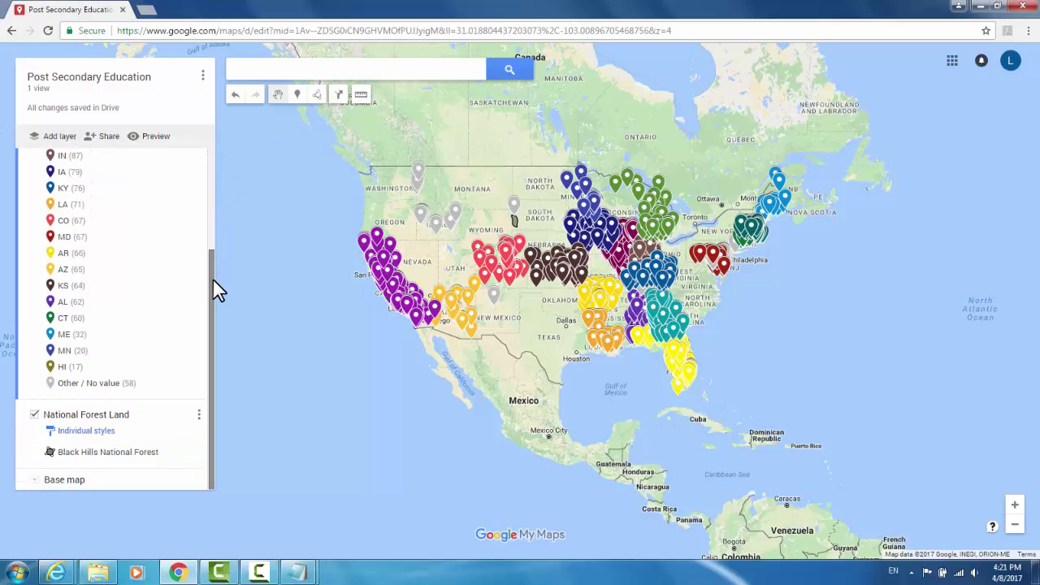
# Step: Change the base map style to Satellite
pyautogui.click(35, 481)
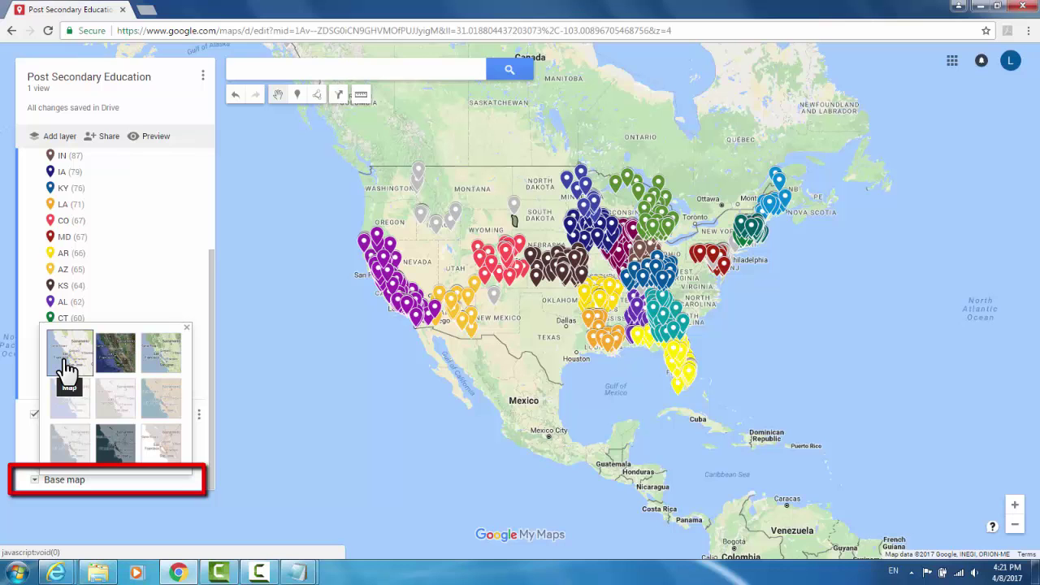
pyautogui.click(114, 364)
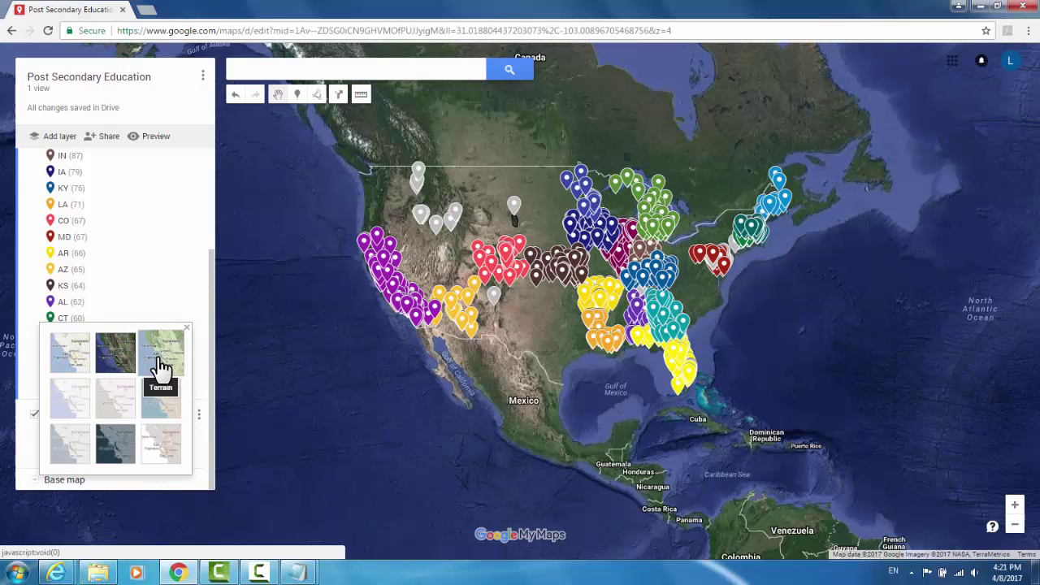
pyautogui.click(186, 323)
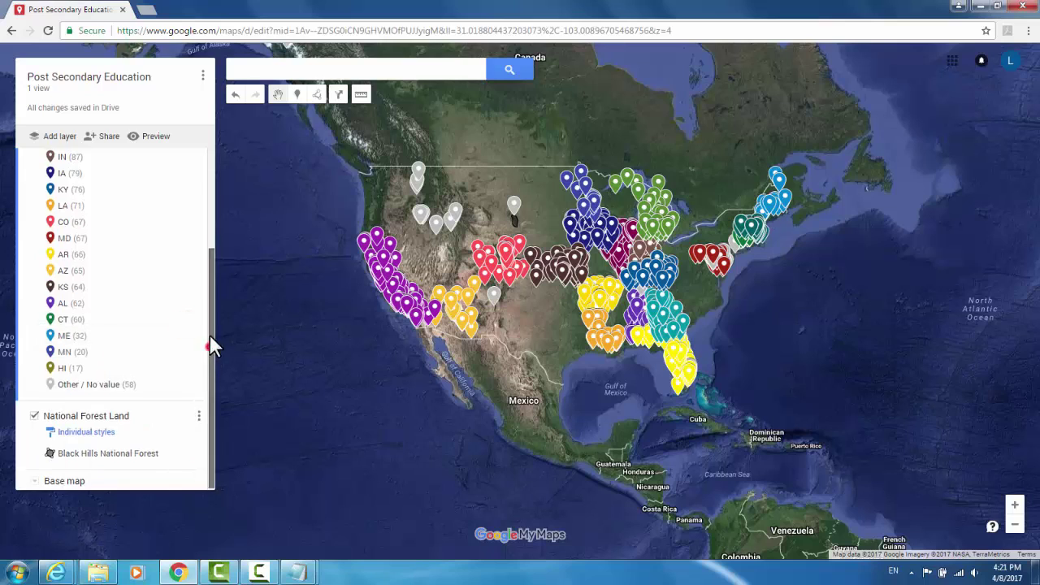
pyautogui.moveTo(210, 334); pyautogui.dragTo(211, 229)
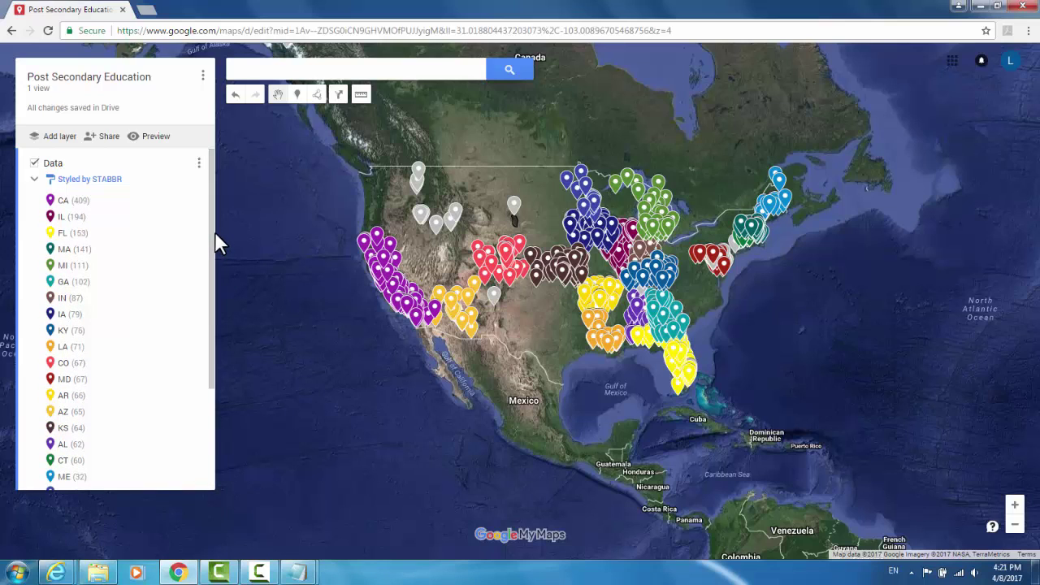
# Step: Set the map's sharing access to 'On - Public on the web' and save it
pyautogui.click(111, 137)
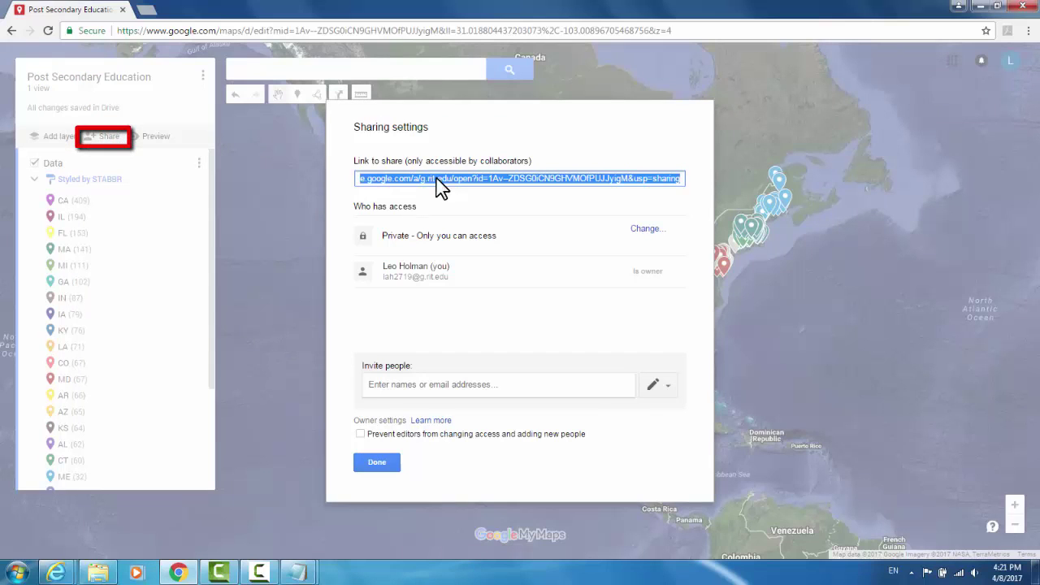
pyautogui.click(651, 231)
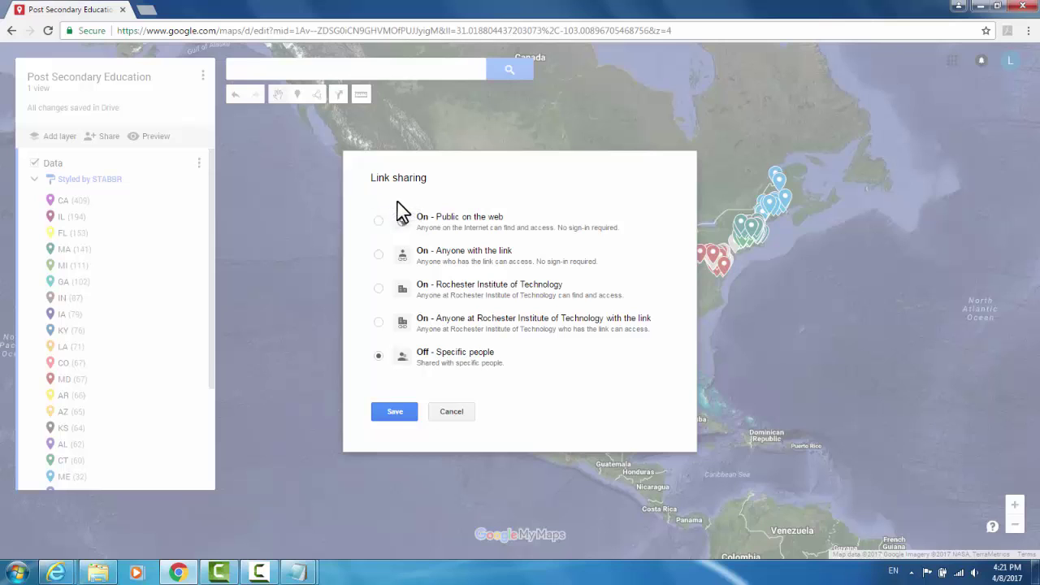
pyautogui.click(381, 221)
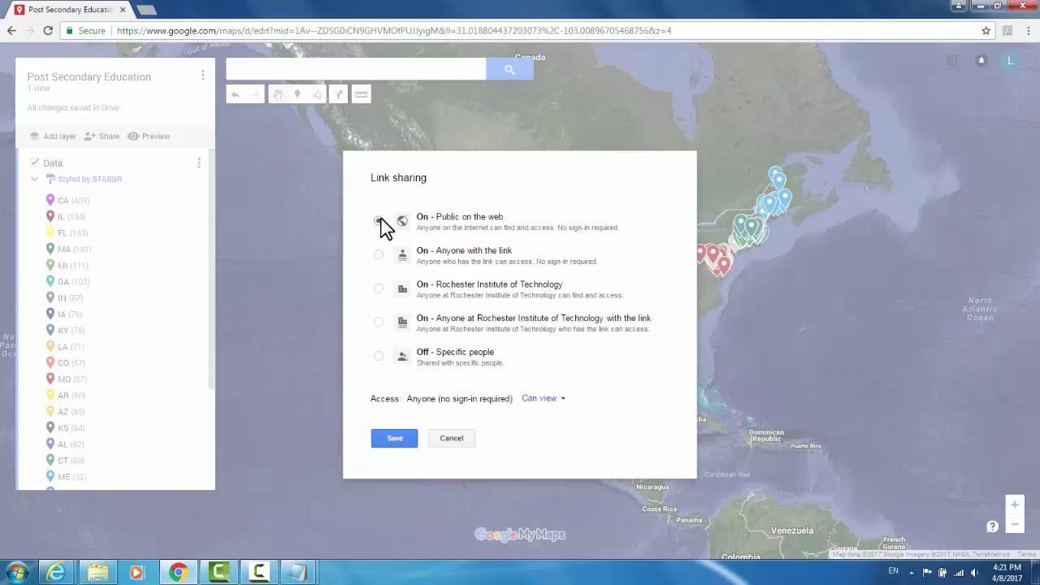
pyautogui.click(398, 438)
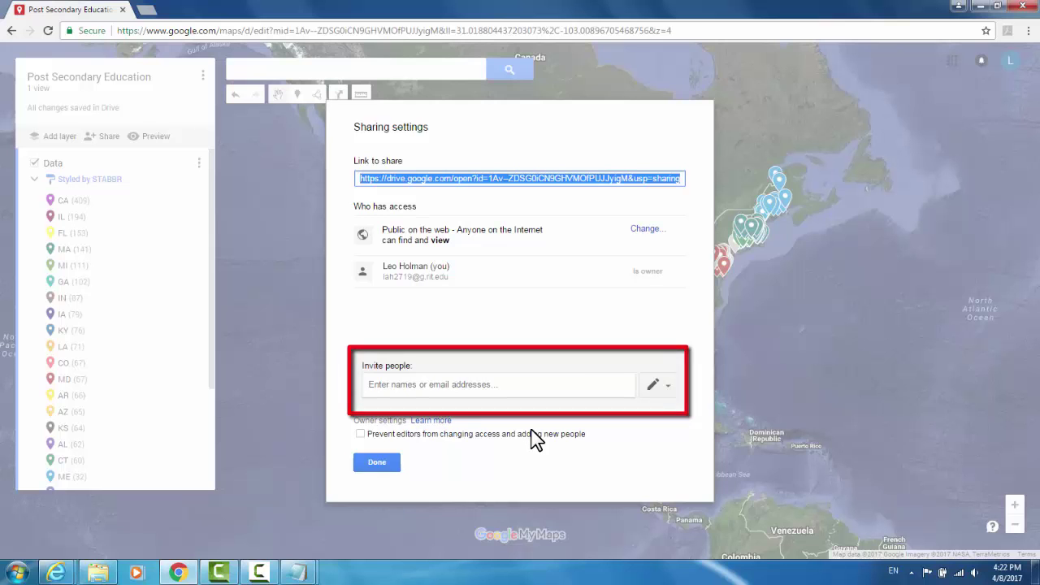
pyautogui.click(387, 464)
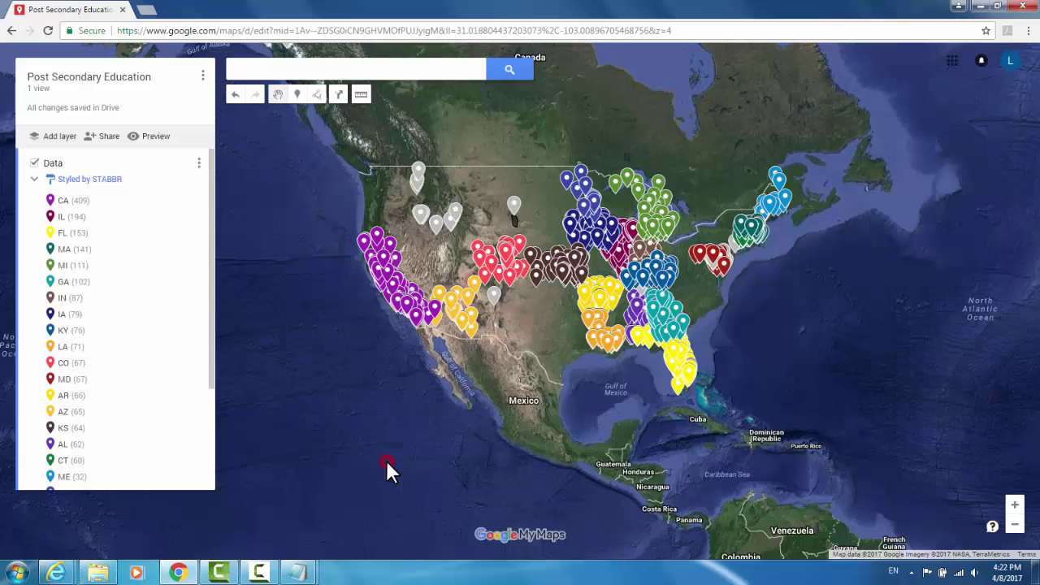
pyautogui.click(203, 78)
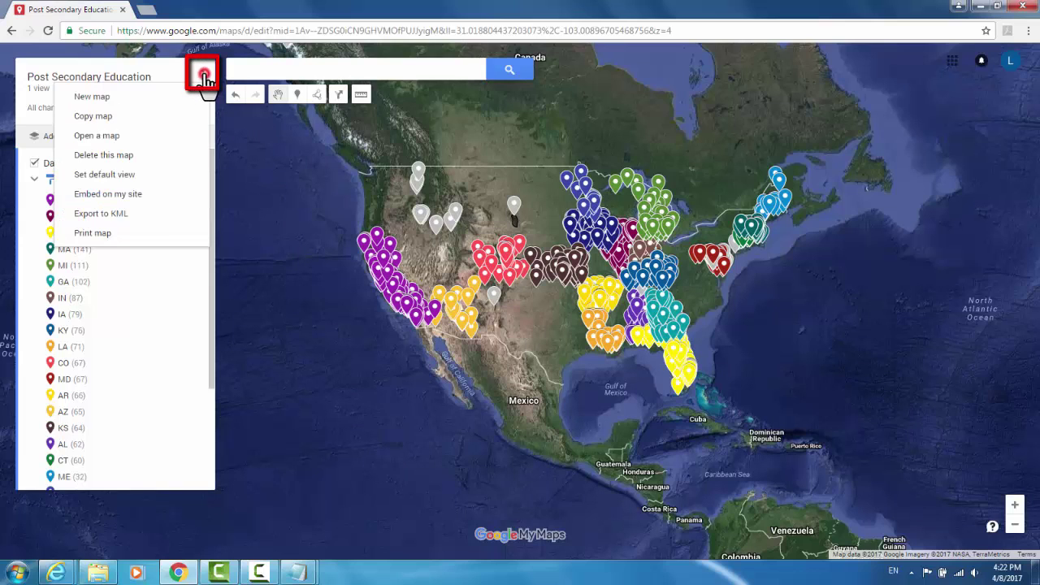
pyautogui.click(120, 198)
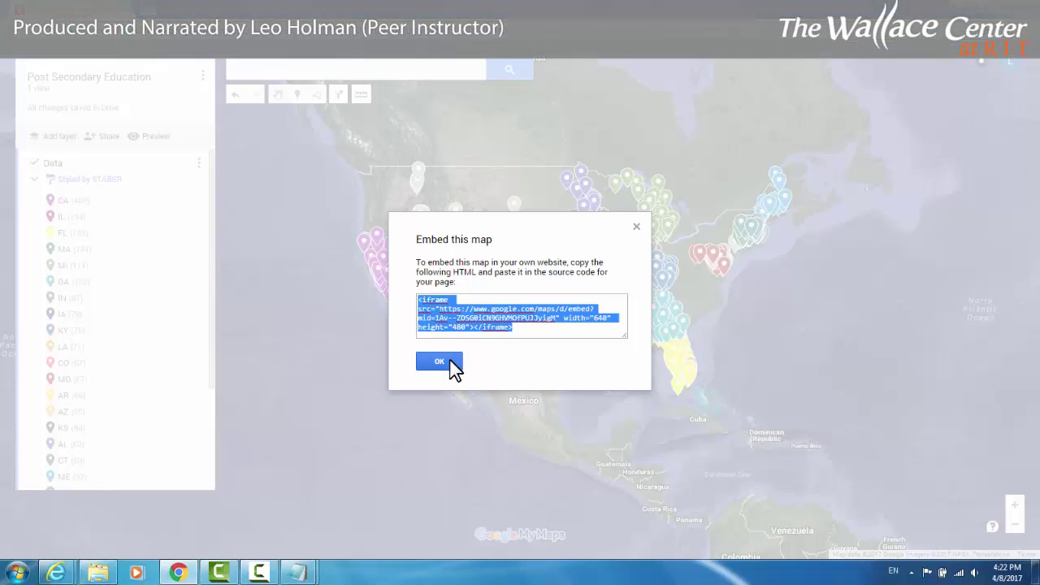
pyautogui.click(439, 362)
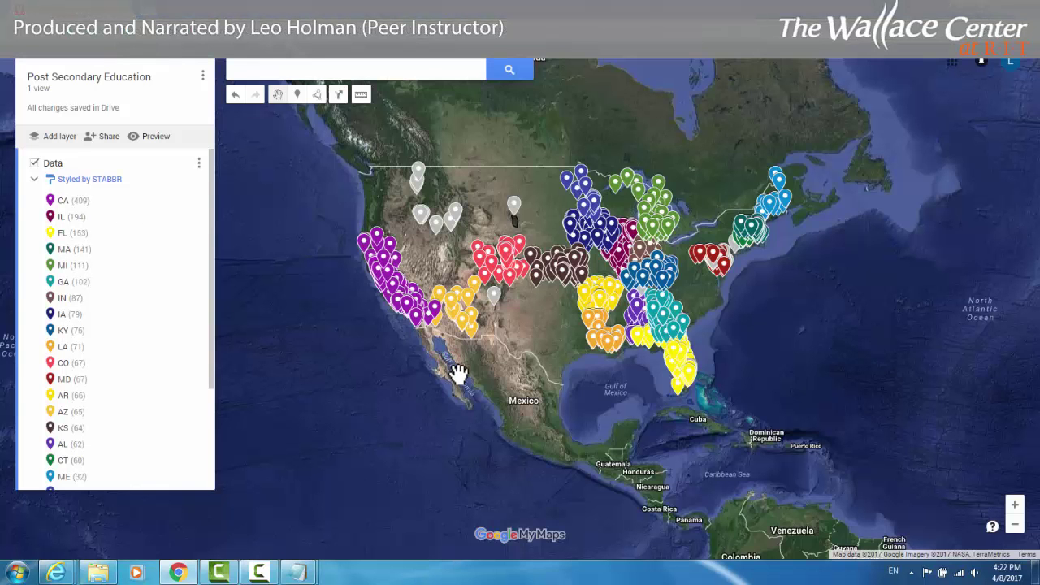